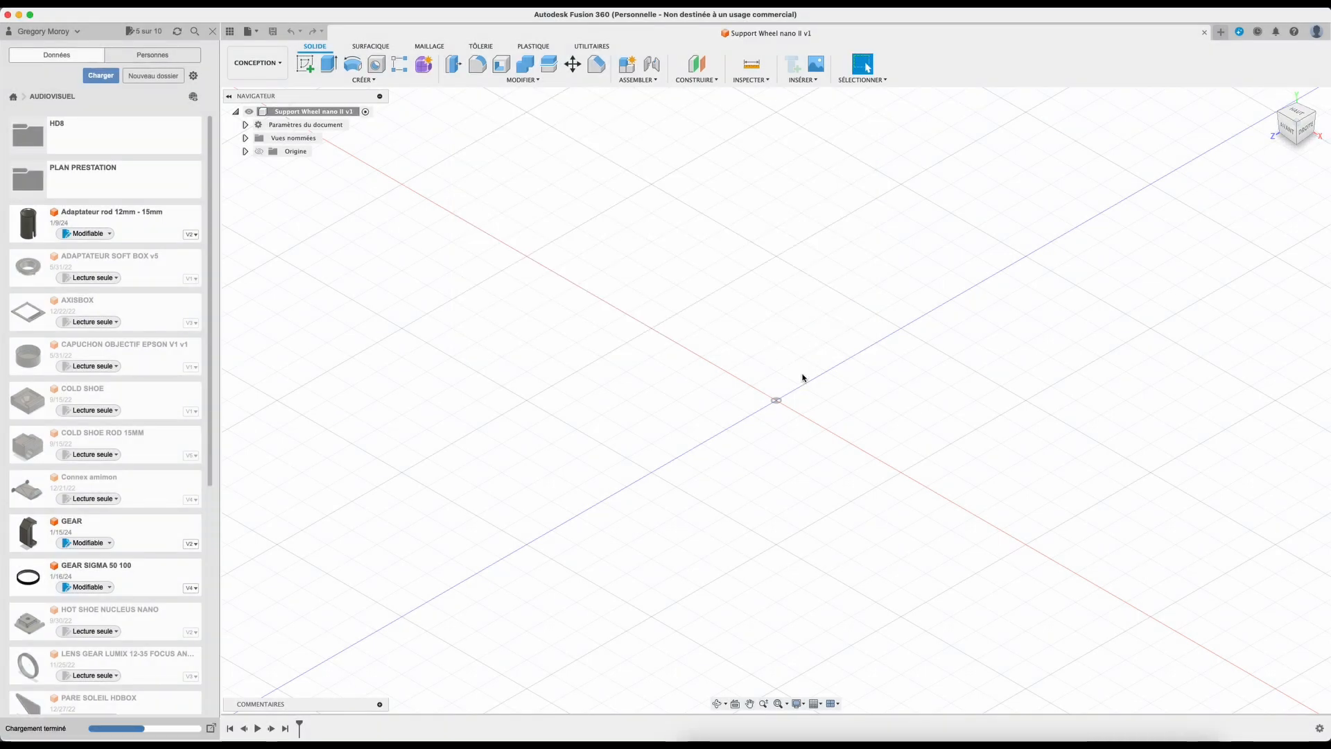
Step: Start a sketch on the front plane and draw a circle centred on the origin with a 15.4 mm diameter
{"action": "left_click", "coordinate": [305, 64]}
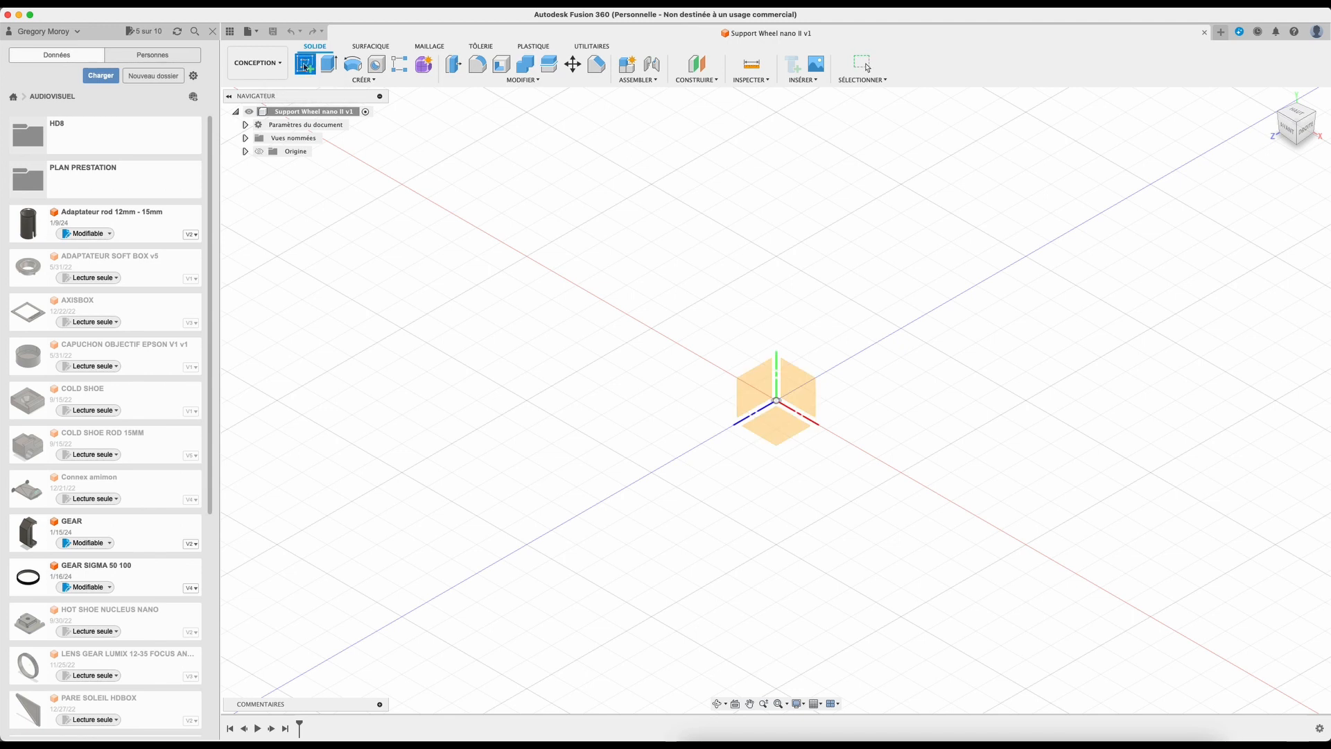
{"action": "left_click", "coordinate": [801, 393]}
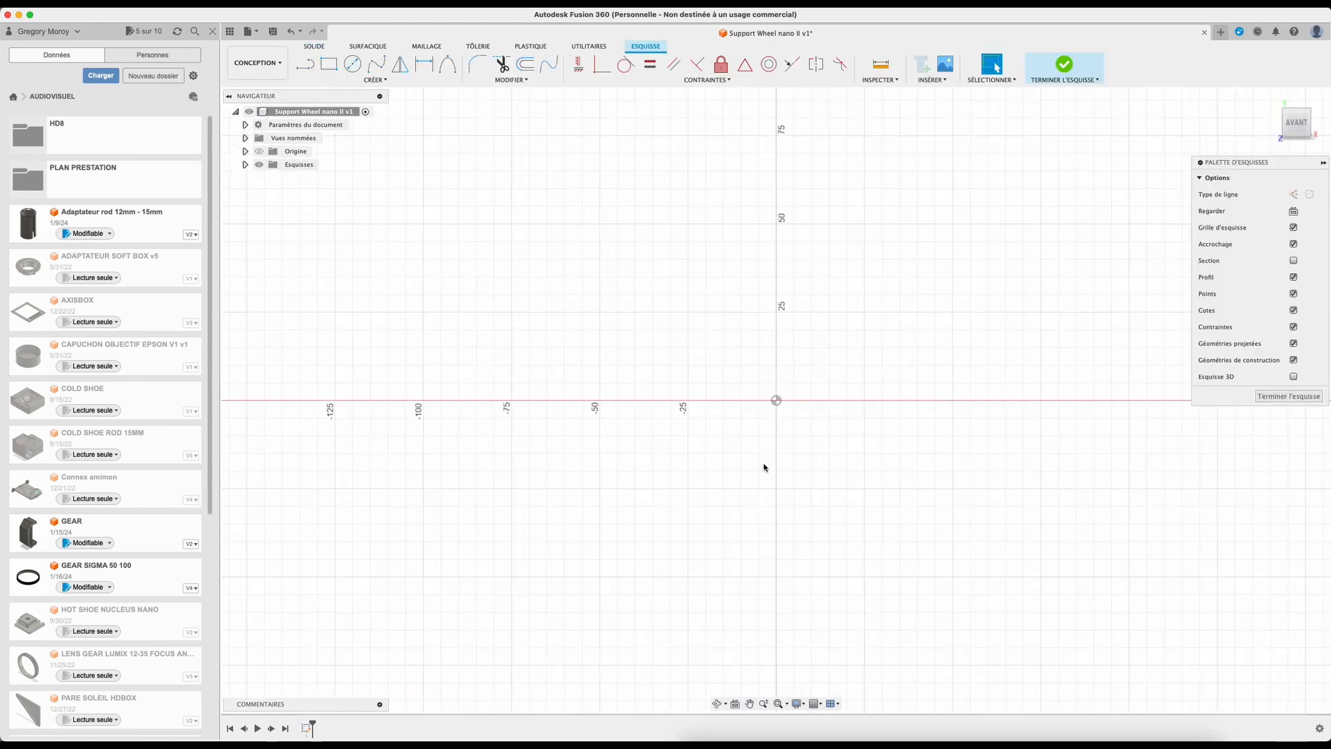
{"action": "left_click", "coordinate": [352, 64]}
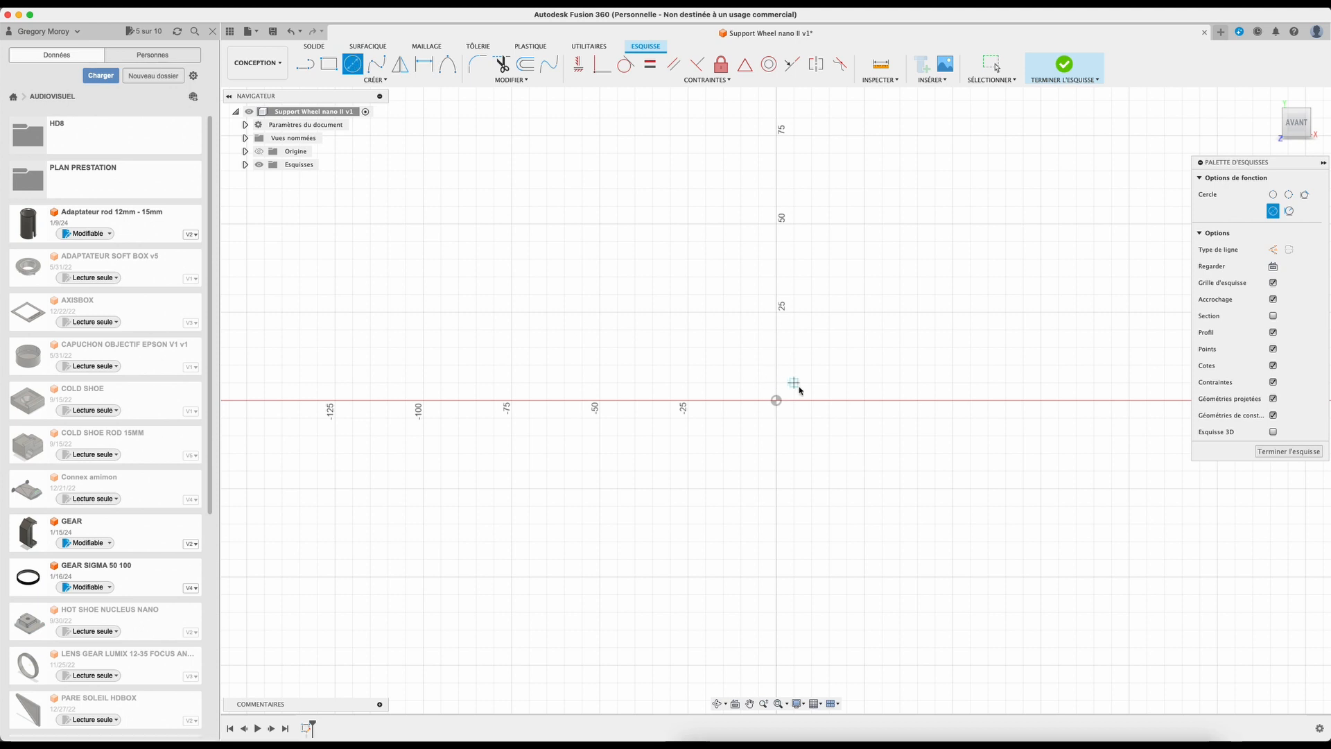
{"action": "left_click", "coordinate": [776, 400]}
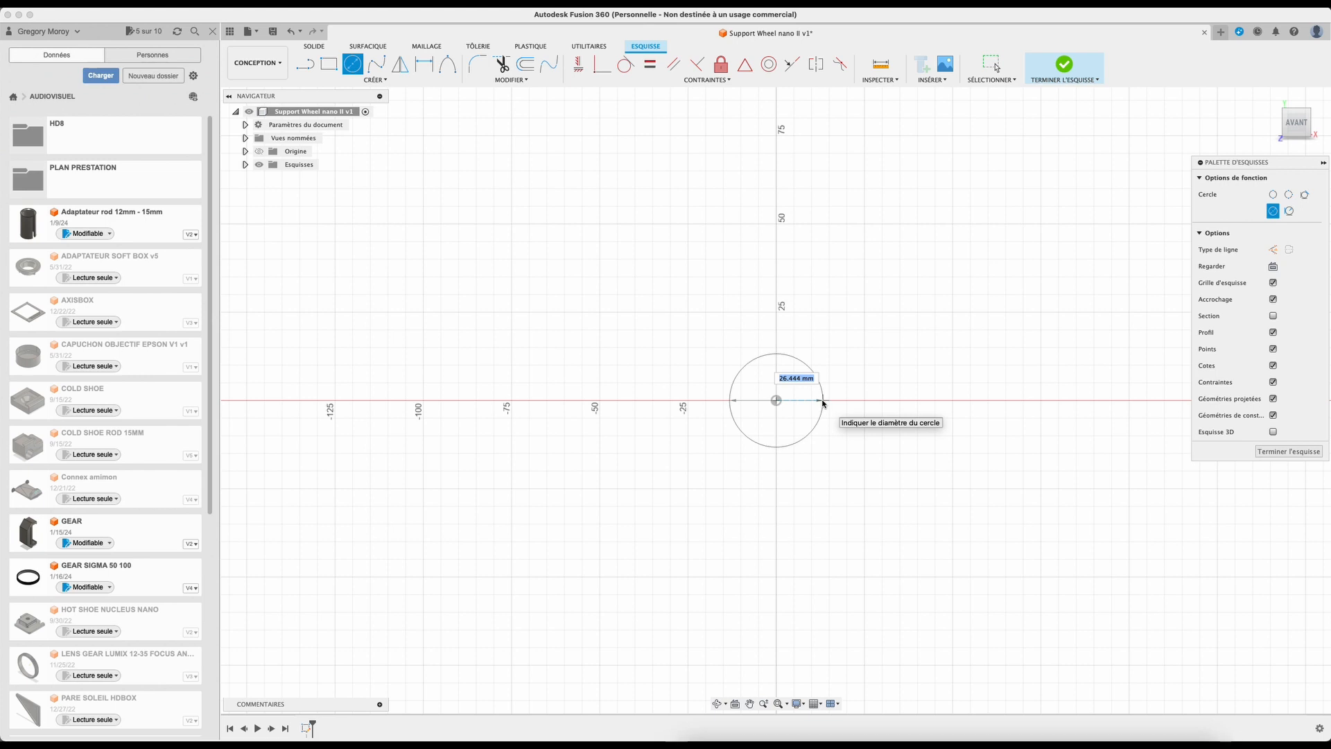
{"action": "type", "text": "15,4"}
{"action": "key", "text": "Return"}
{"action": "key", "text": "Escape"}
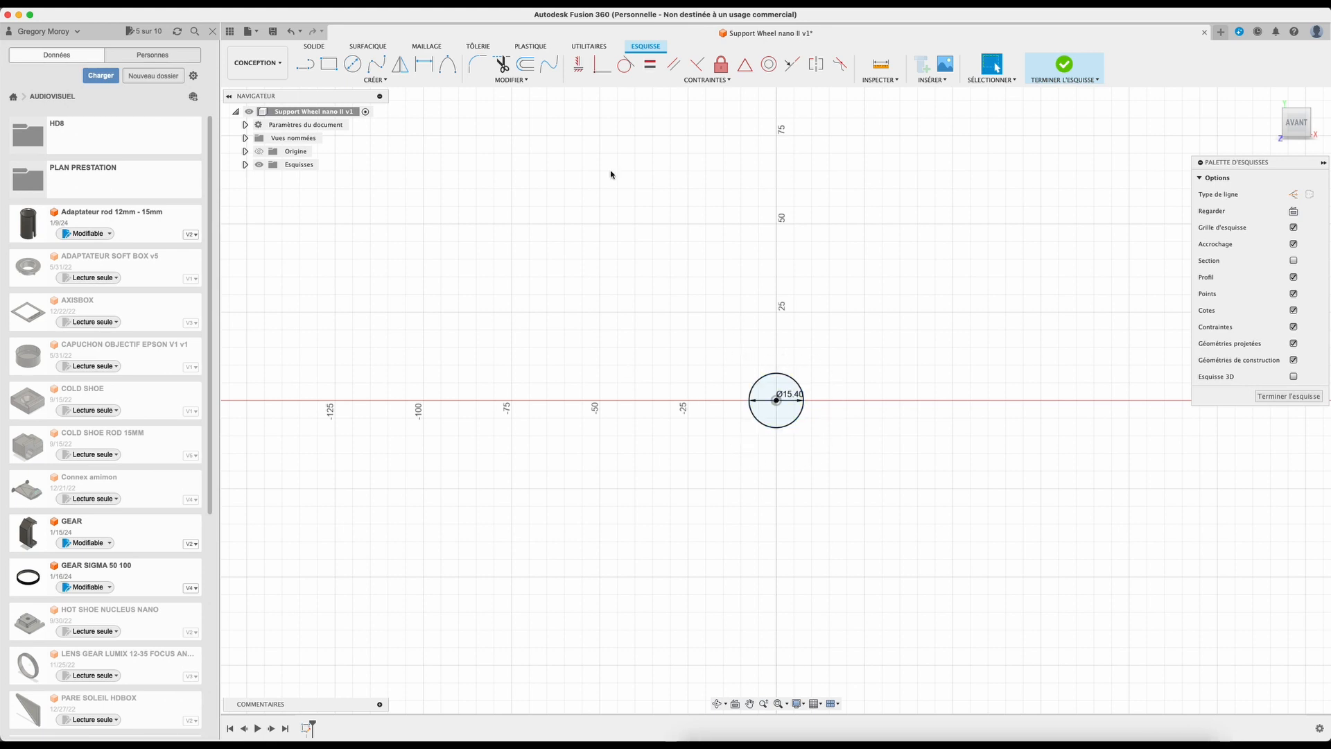
Step: Offset the circle outward by 3 mm
{"action": "left_click", "coordinate": [525, 65]}
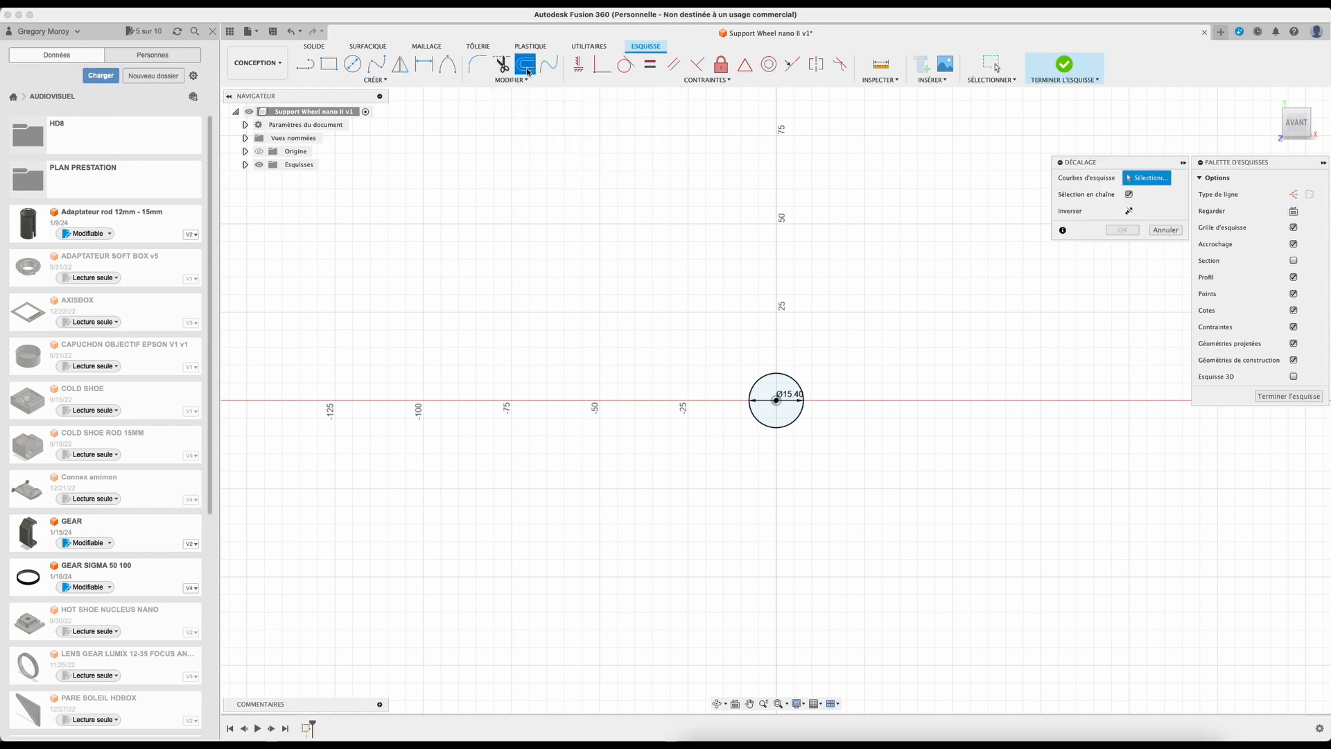
{"action": "left_click", "coordinate": [780, 373]}
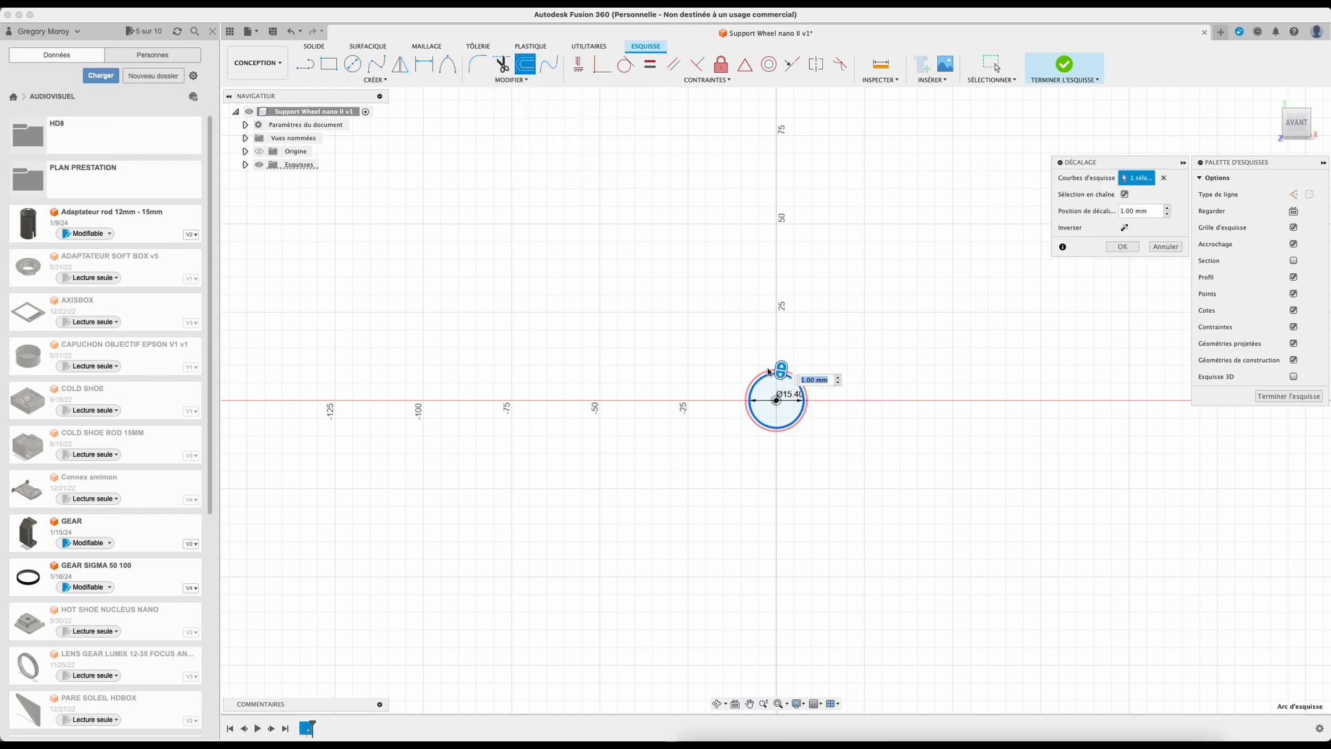
{"action": "type", "text": "3"}
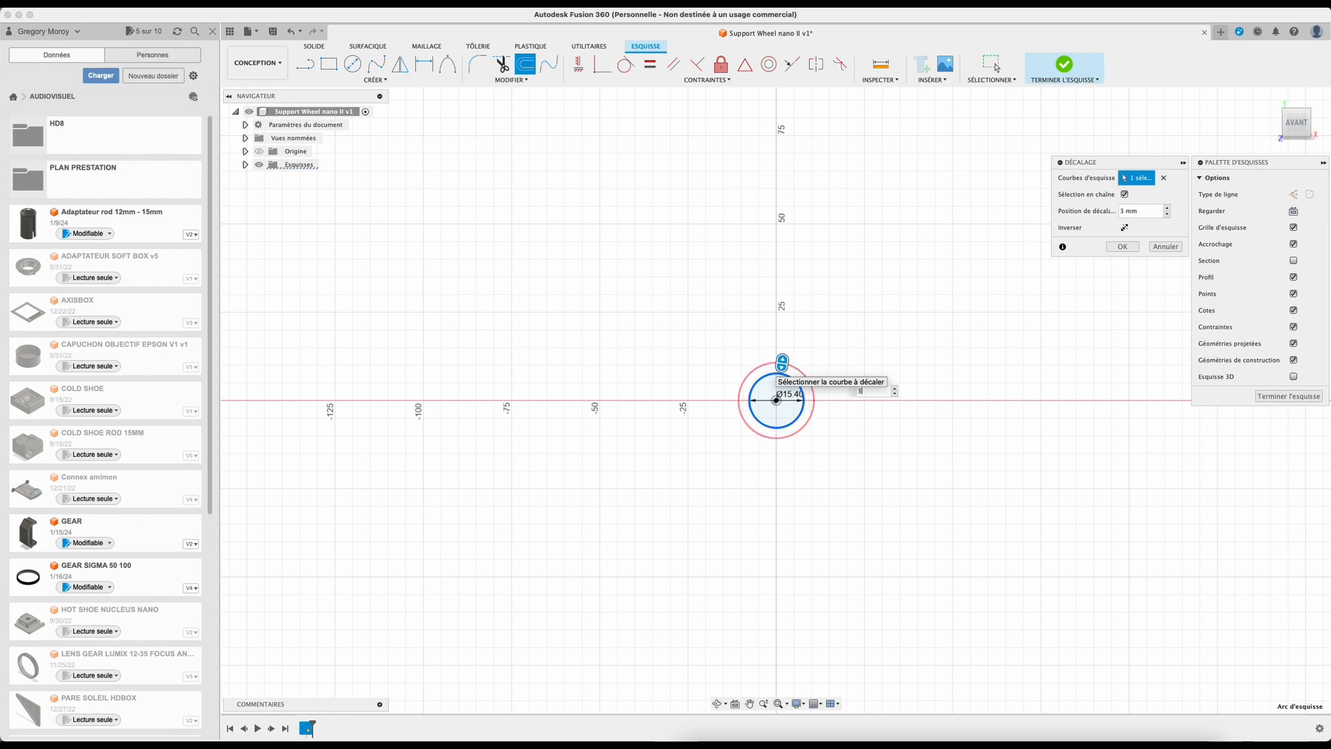
{"action": "key", "text": "Return"}
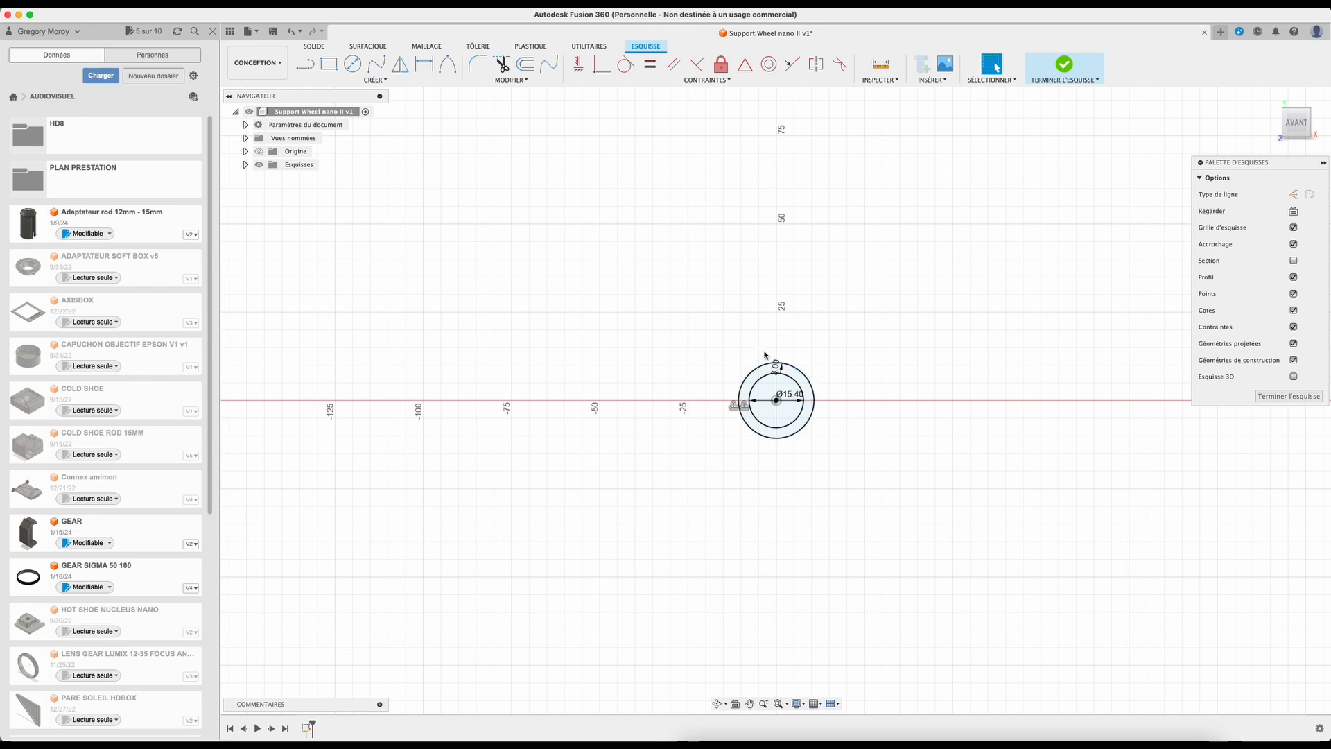
Step: Draw a vertical construction line about 100 mm long passing through the origin
{"action": "left_click", "coordinate": [297, 69]}
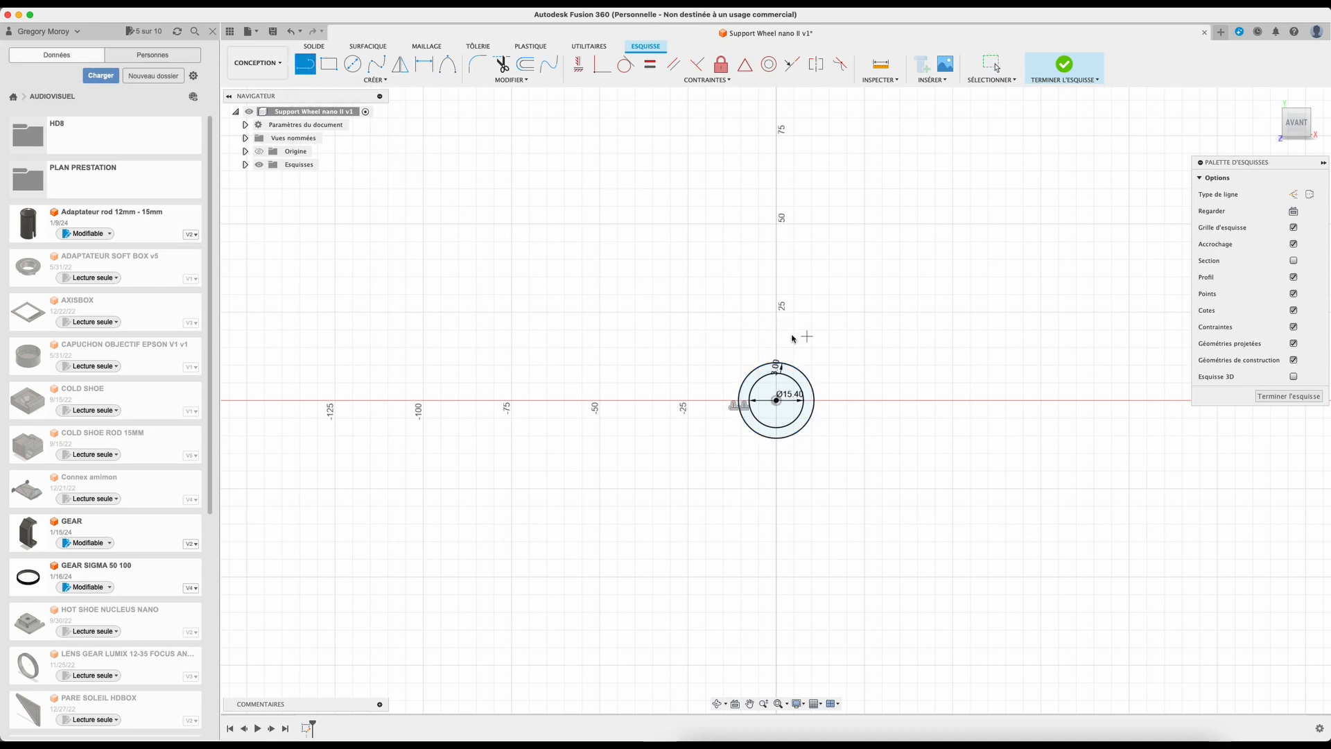
{"action": "key", "text": "x"}
{"action": "left_click", "coordinate": [777, 523]}
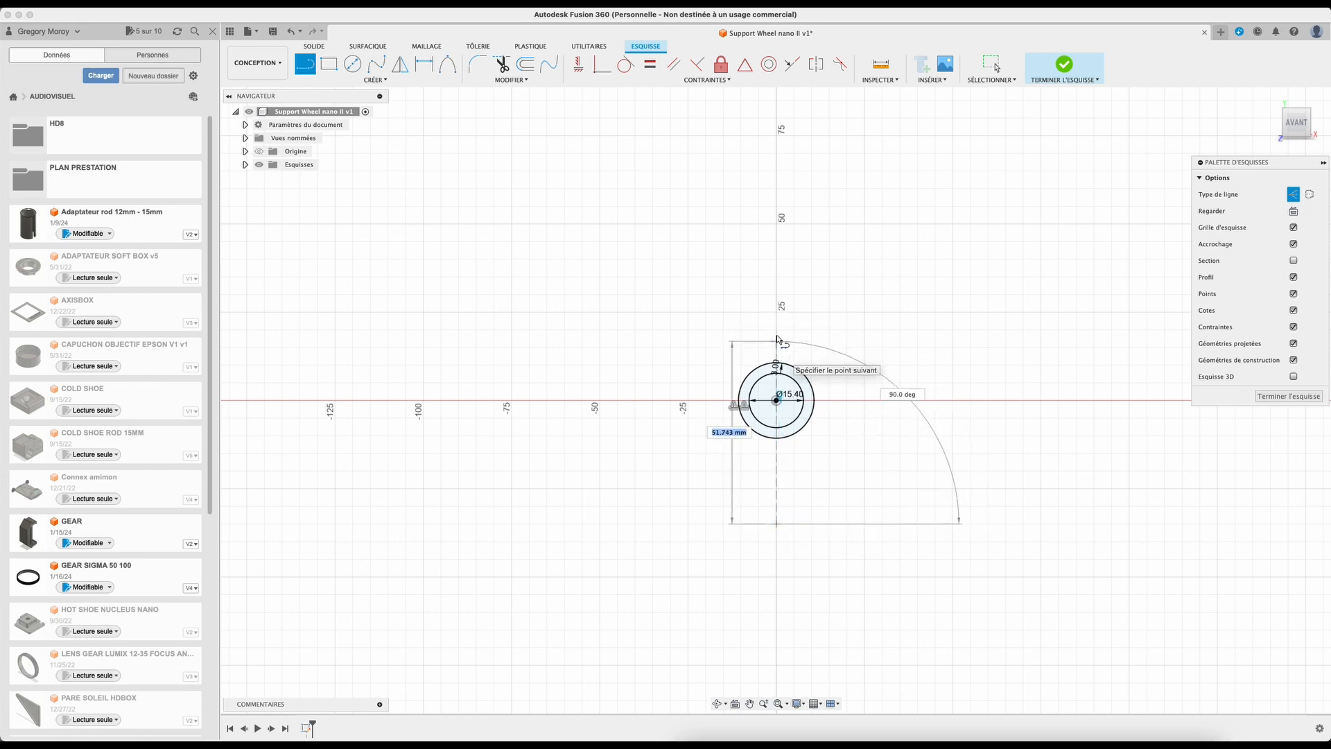
{"action": "double_click", "coordinate": [774, 173]}
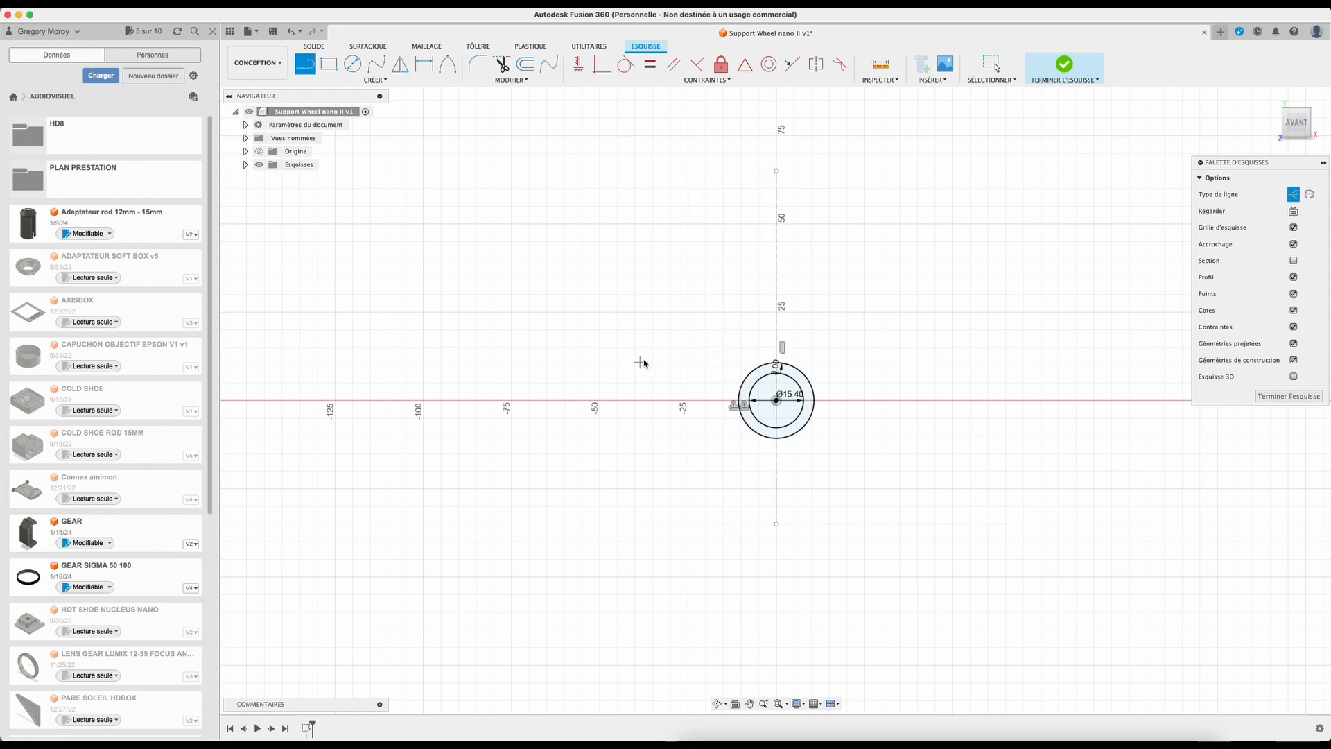
Step: Draw a second vertical construction line about 100 mm long just right of the centre line
{"action": "key", "text": "x"}
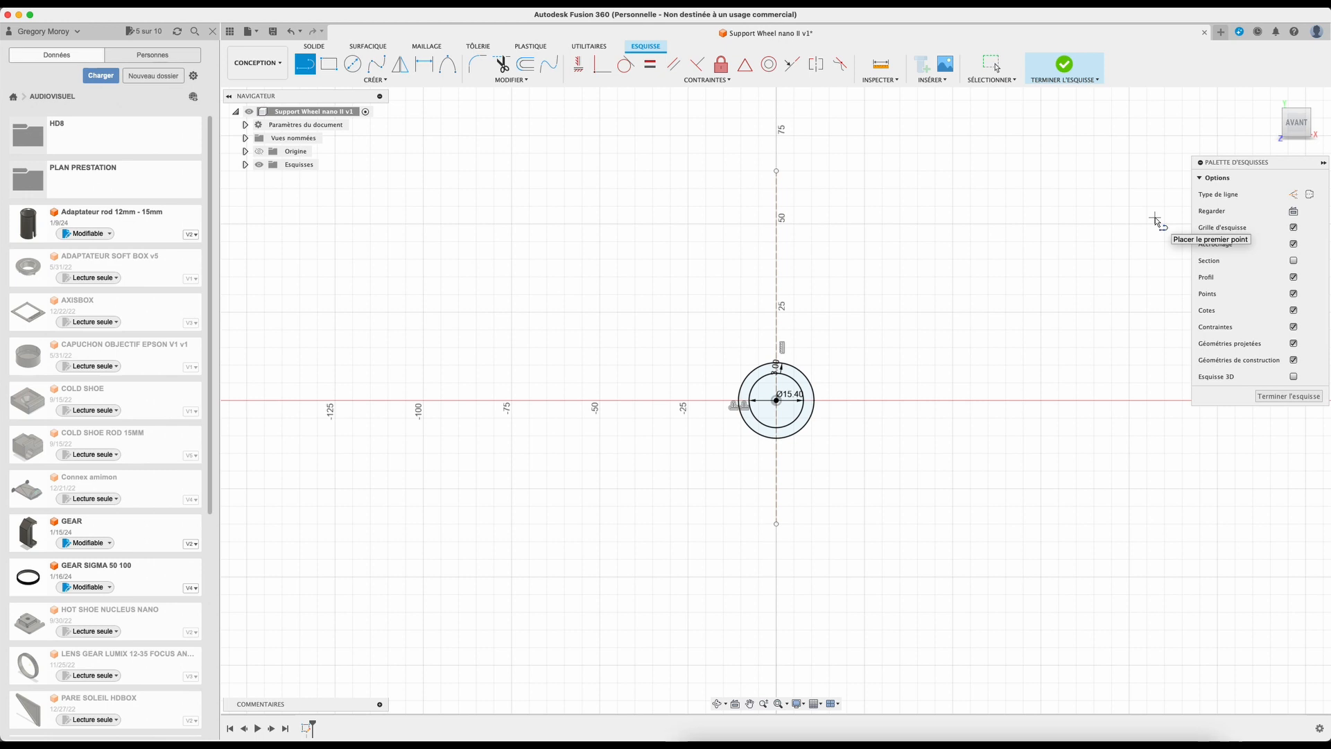
{"action": "left_click", "coordinate": [1294, 195]}
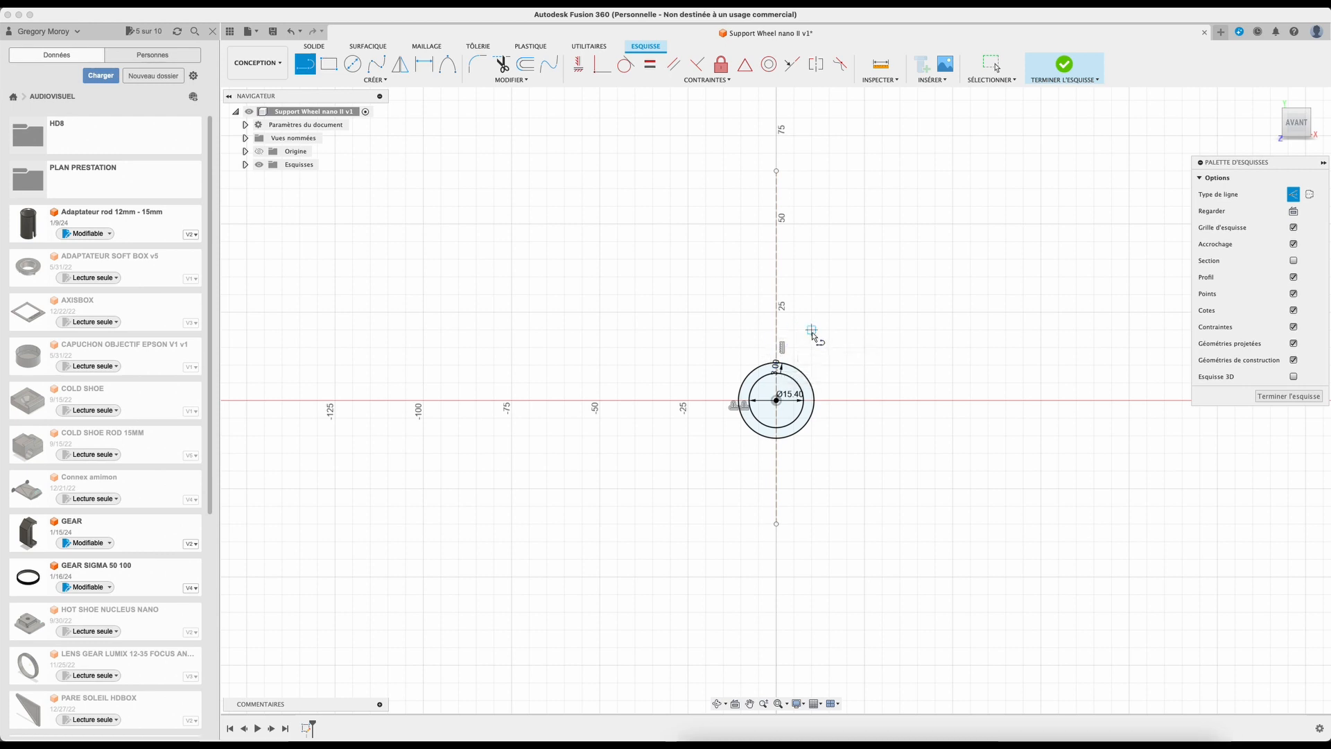
{"action": "left_click", "coordinate": [784, 523]}
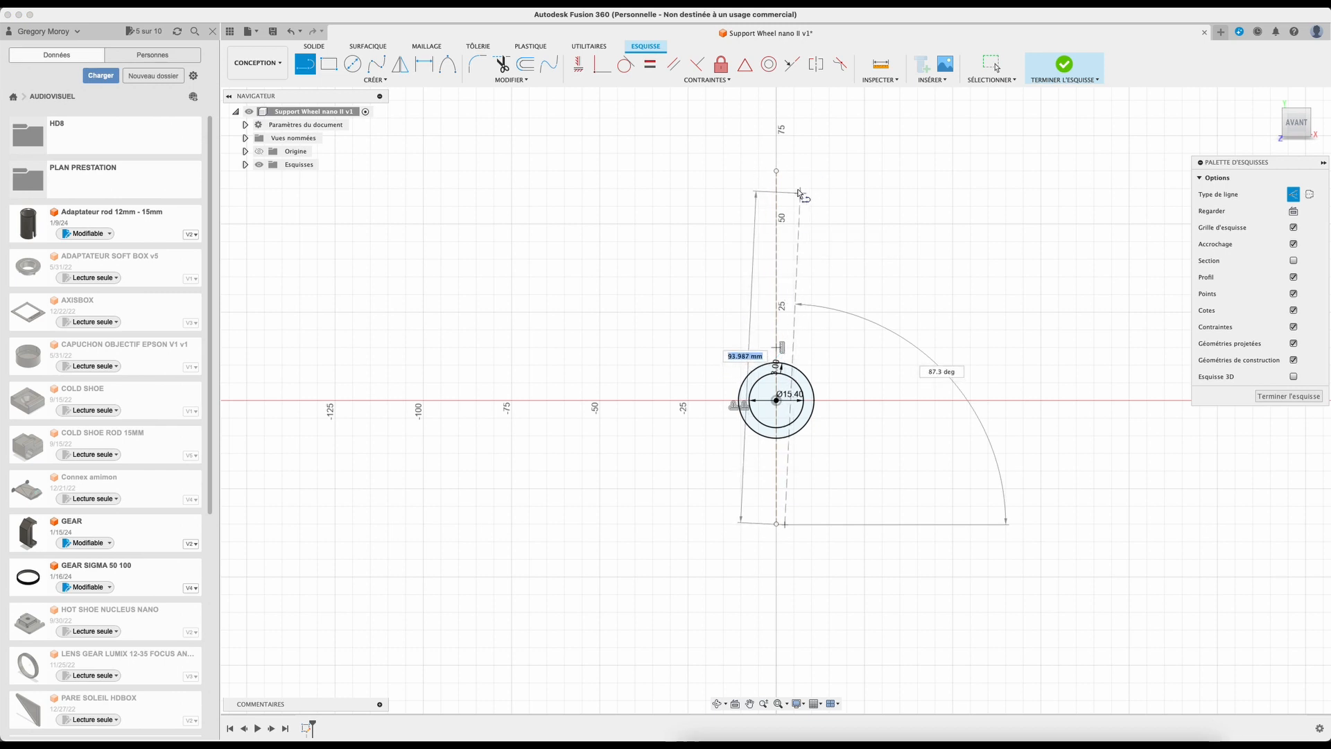
{"action": "left_click", "coordinate": [785, 171]}
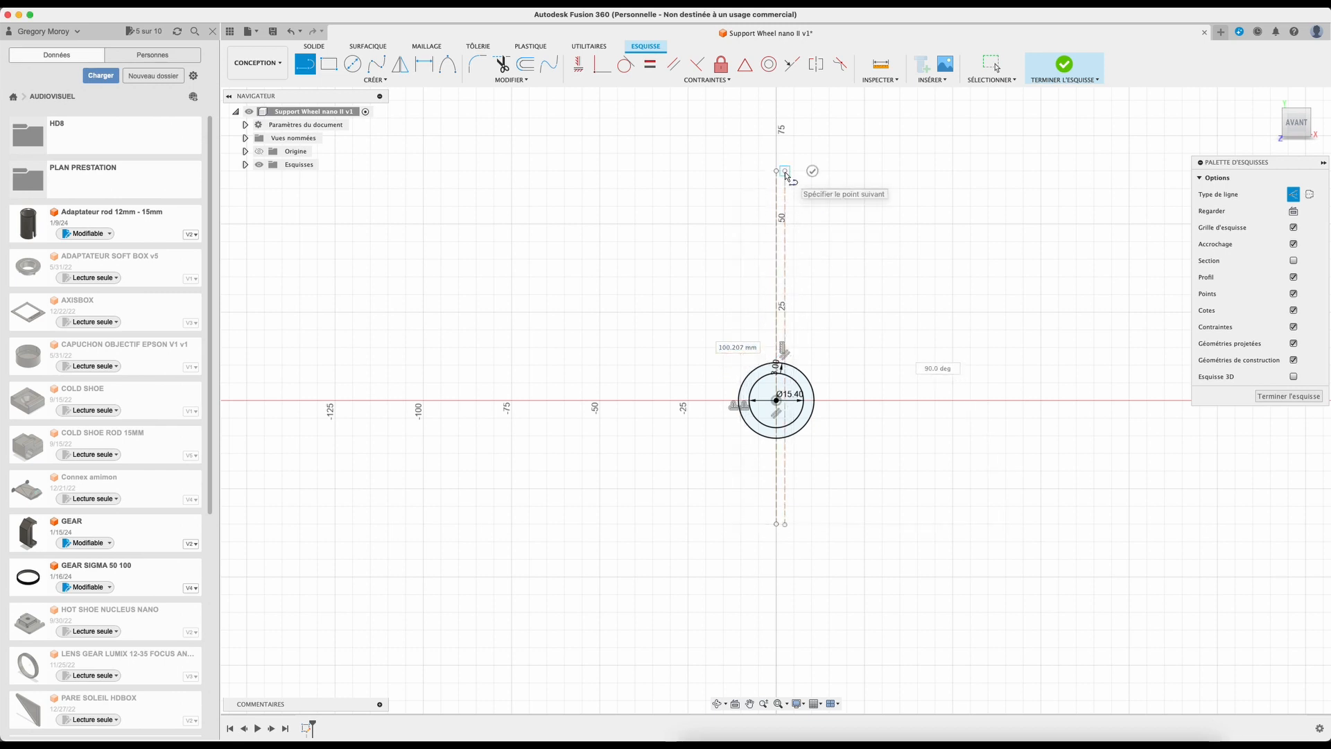
{"action": "key", "text": "Escape"}
Step: Draw a third vertical construction line about 100 mm long just left of the centre line
{"action": "key", "text": "l"}
{"action": "left_click", "coordinate": [765, 524]}
{"action": "left_click", "coordinate": [766, 171]}
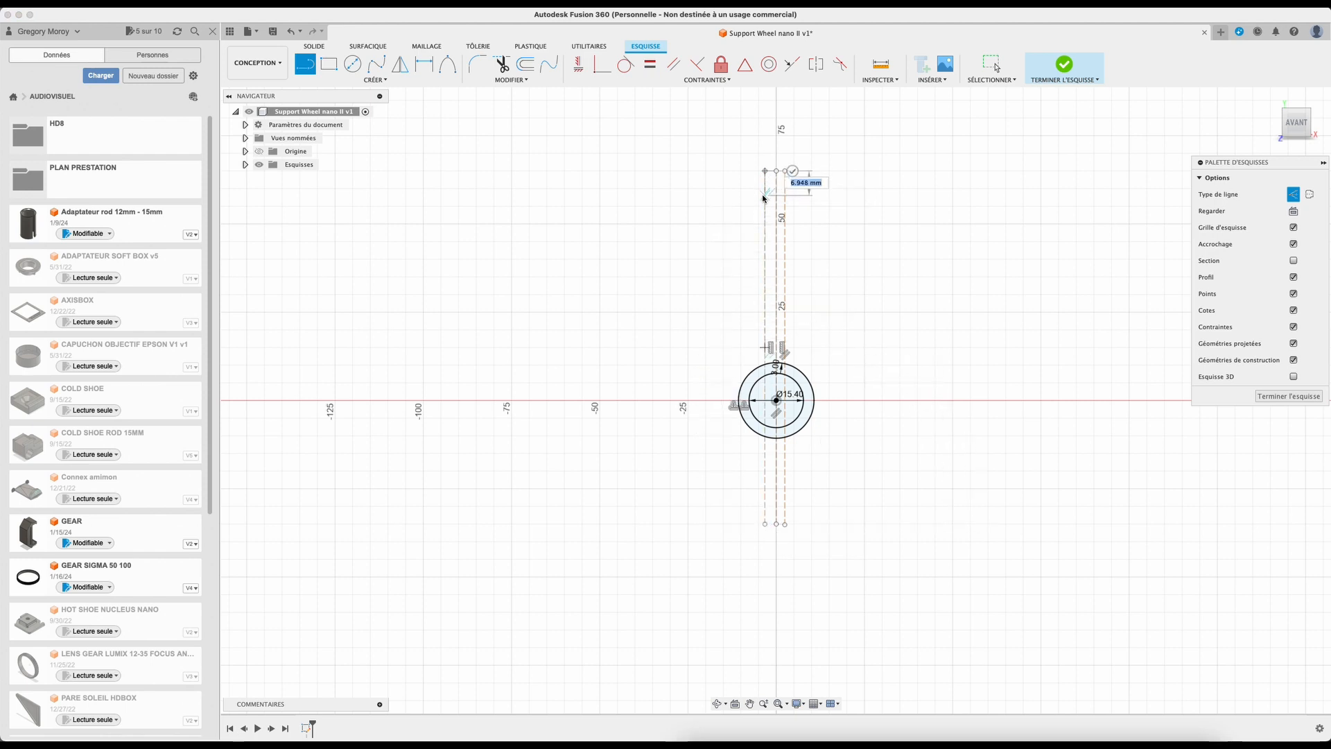
{"action": "key", "text": "Escape"}
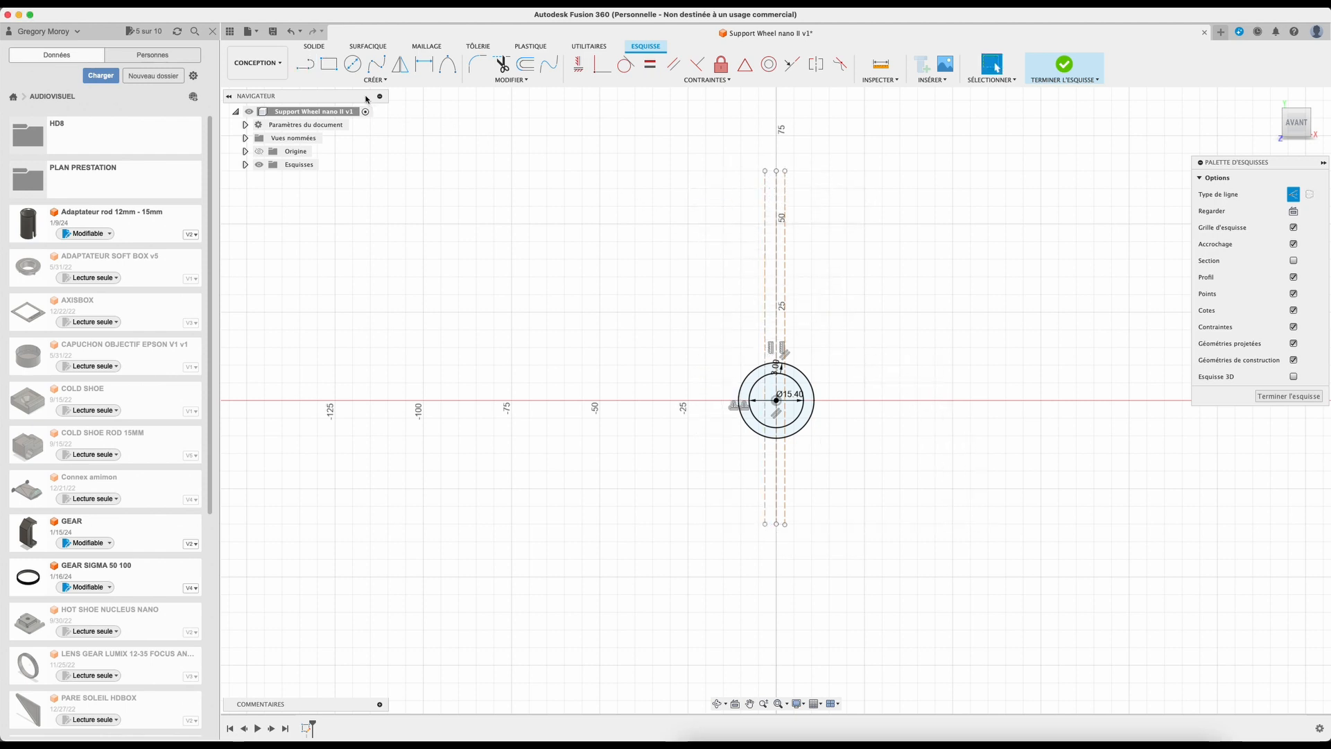
Step: Dimension the left construction line 1.5 mm from the centre line
{"action": "left_click", "coordinate": [423, 70]}
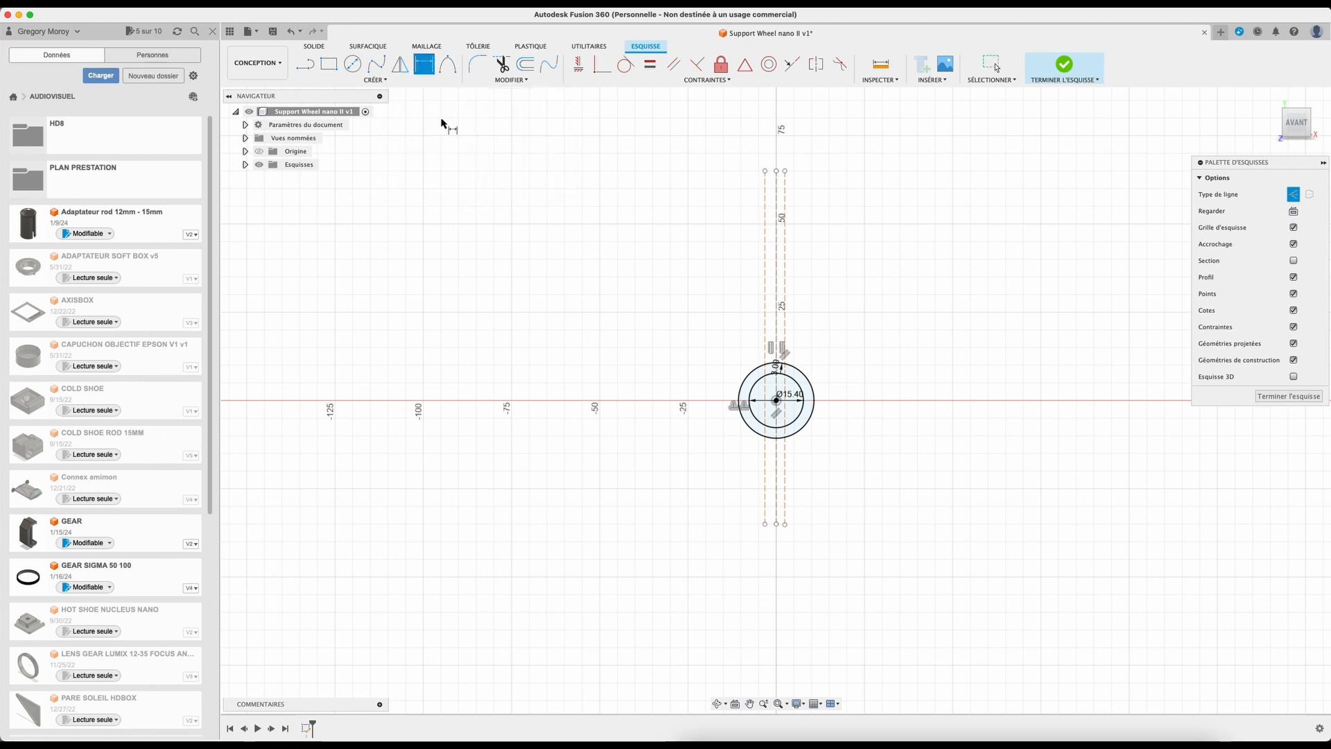
{"action": "left_click", "coordinate": [766, 244]}
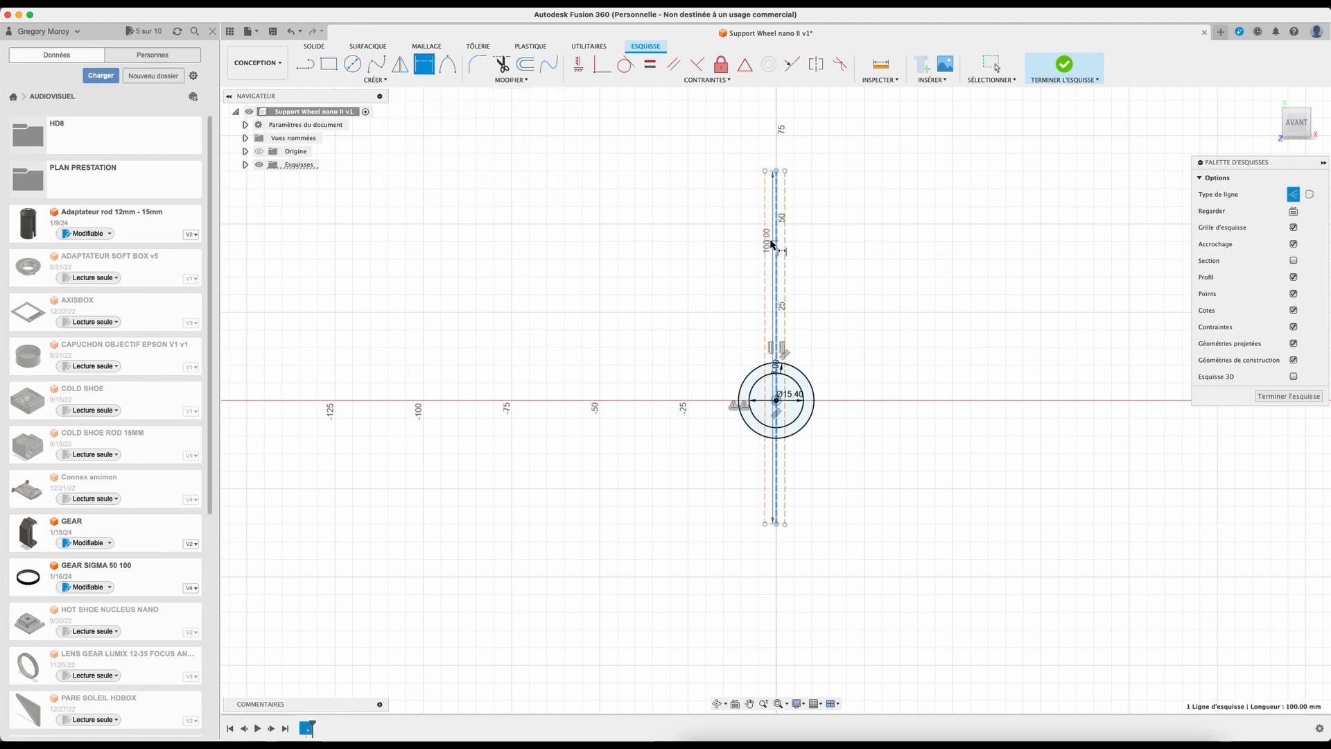
{"action": "left_click", "coordinate": [781, 154]}
{"action": "type", "text": "1,5"}
{"action": "key", "text": "Return"}
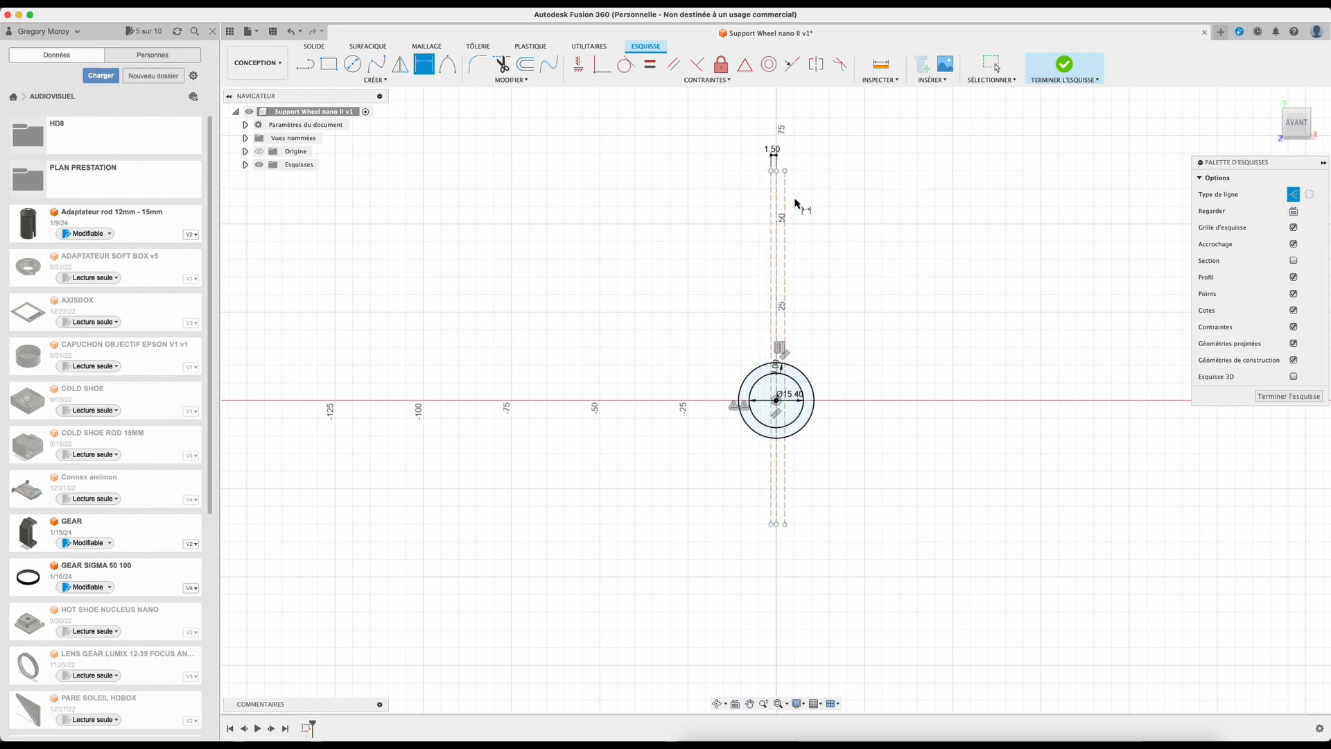
Step: Dimension the right construction line 1.5 mm from the centre line
{"action": "left_click", "coordinate": [785, 200]}
{"action": "left_click", "coordinate": [785, 200]}
{"action": "left_click", "coordinate": [784, 140]}
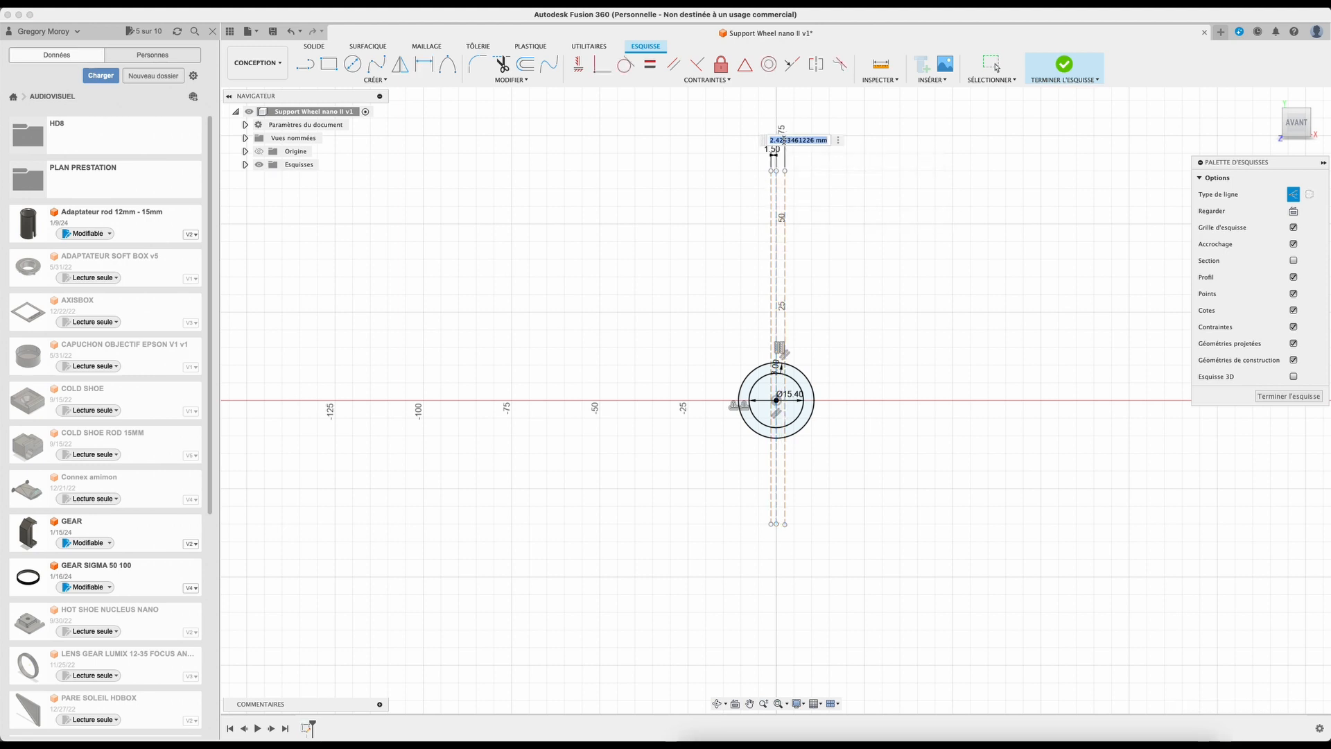
{"action": "type", "text": "1,5"}
{"action": "key", "text": "Return"}
Step: Switch back to normal lines and draw a line along the left construction line between the inner and outer circles
{"action": "scroll", "coordinate": [787, 327], "scroll_direction": "up", "scroll_amount": 2}
{"action": "scroll", "coordinate": [787, 327], "scroll_direction": "up", "scroll_amount": 5}
{"action": "scroll", "coordinate": [722, 292], "scroll_direction": "down", "scroll_amount": 2}
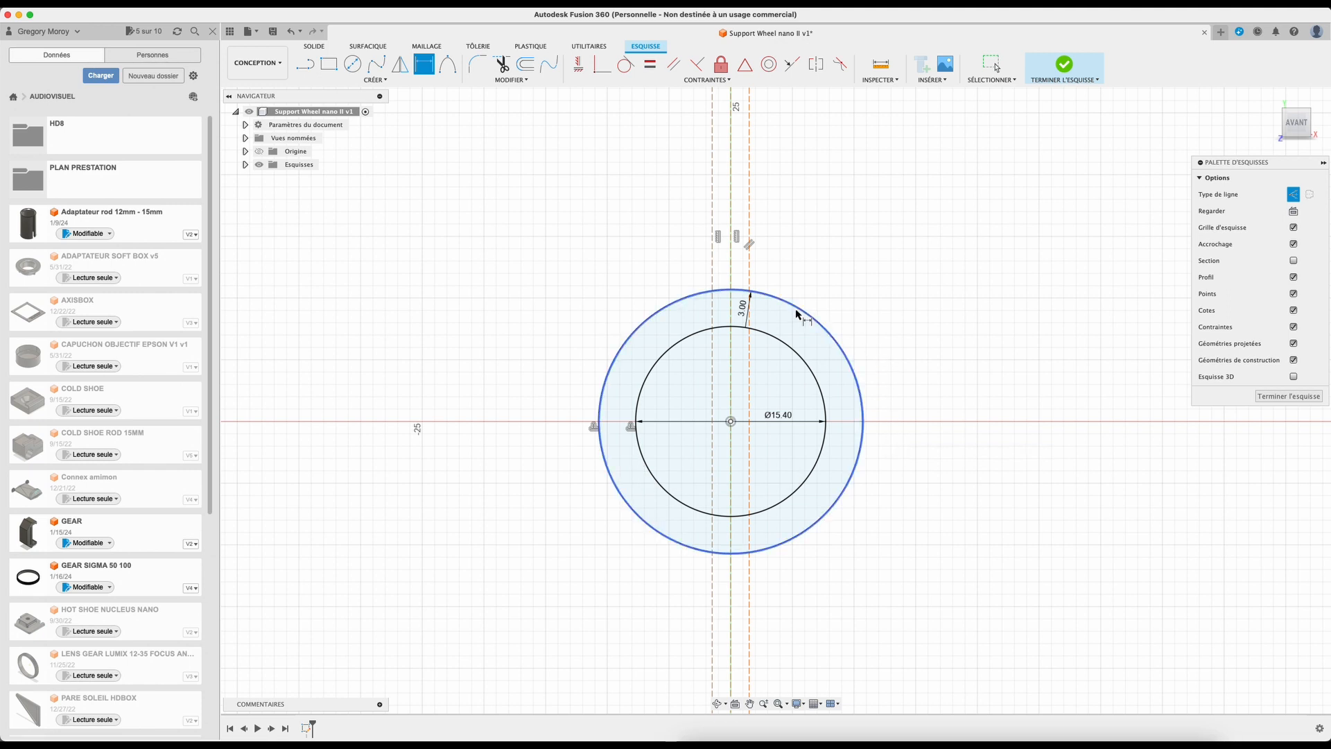
{"action": "key", "text": "l"}
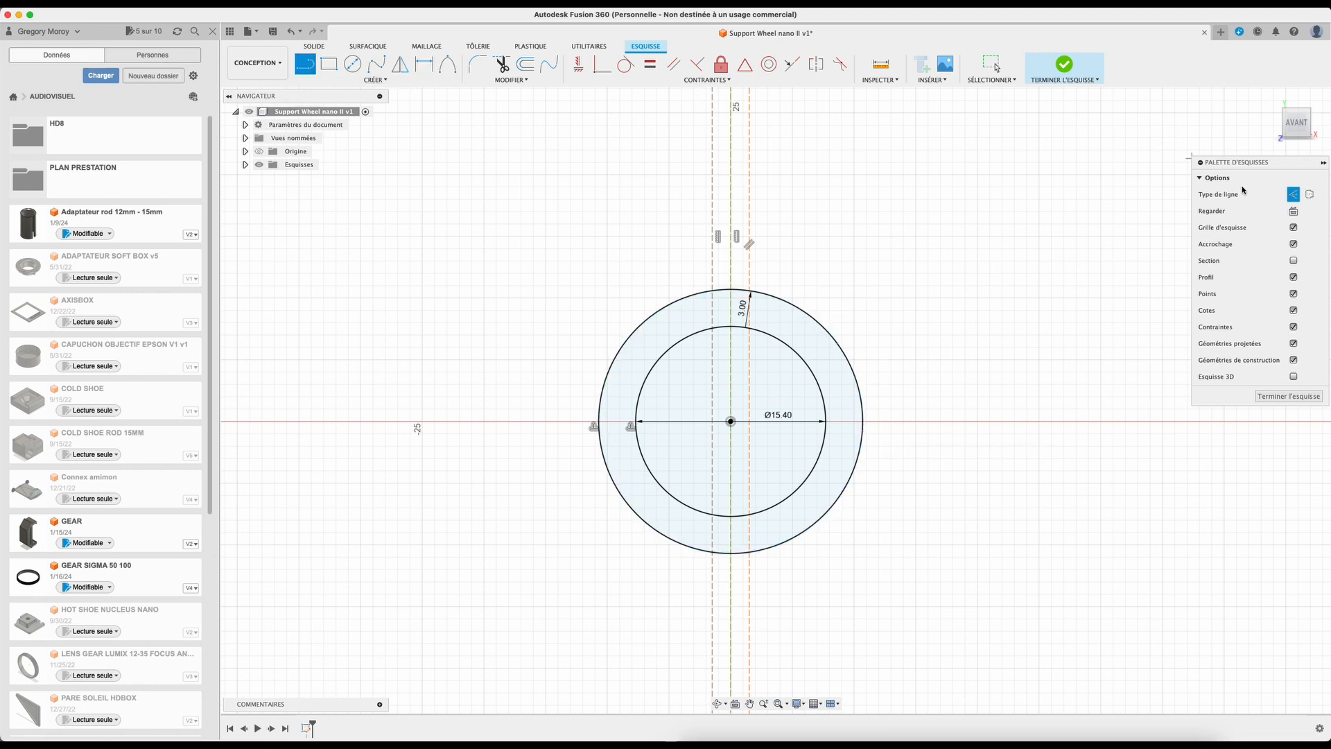
{"action": "left_click", "coordinate": [1293, 194]}
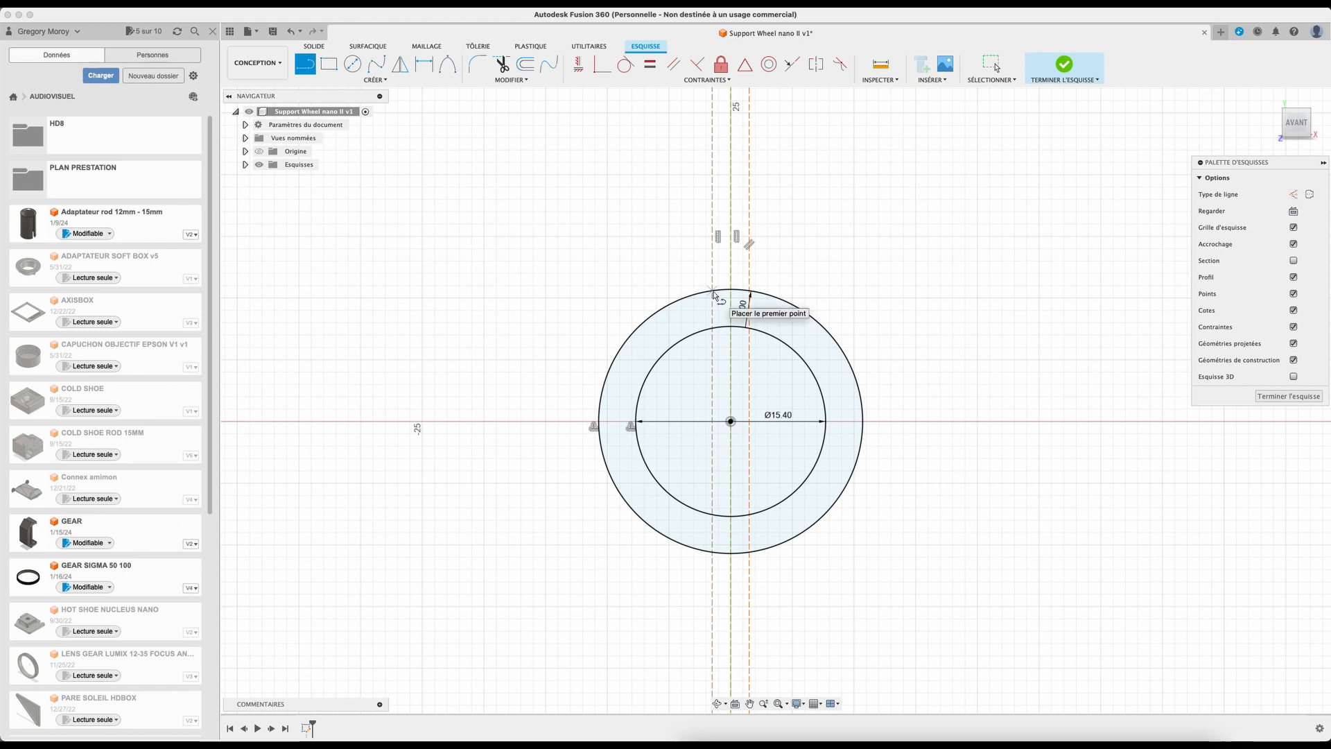
{"action": "scroll", "coordinate": [714, 294], "scroll_direction": "up", "scroll_amount": 5}
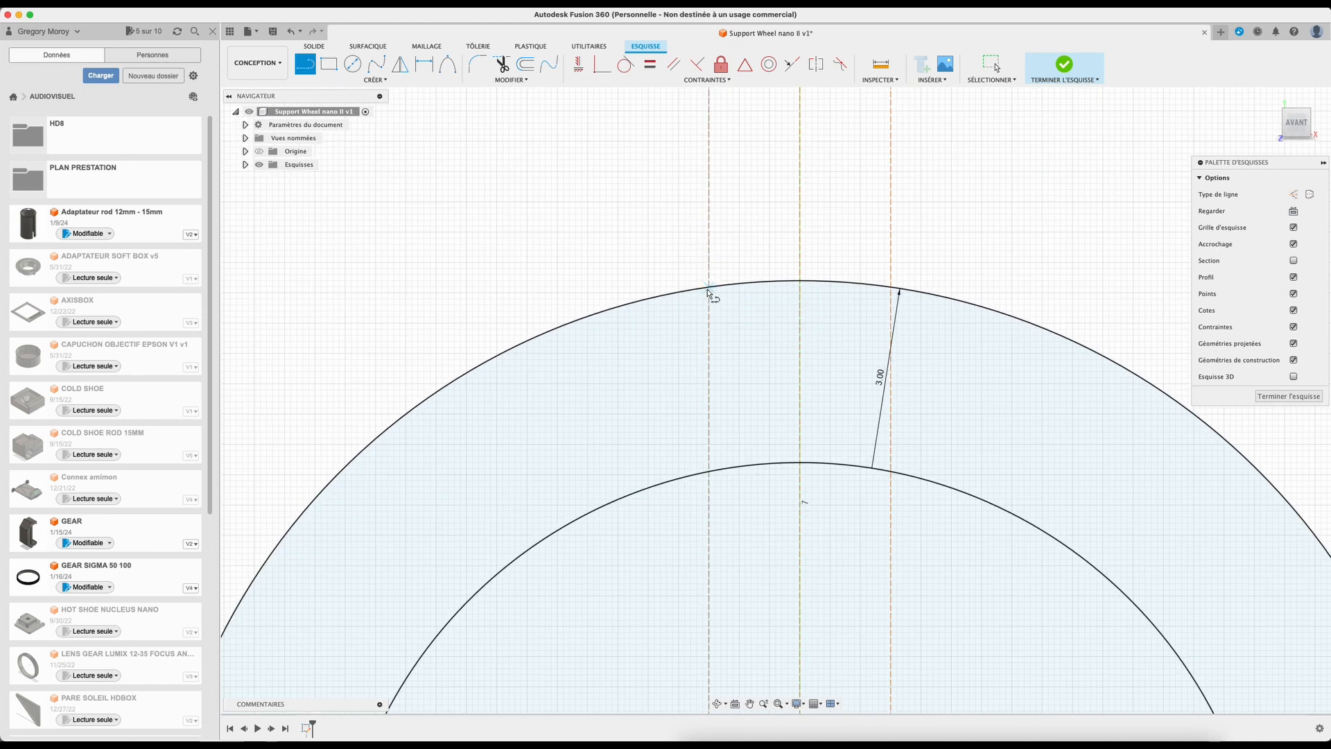
{"action": "scroll", "coordinate": [709, 291], "scroll_direction": "down", "scroll_amount": 1}
{"action": "left_click", "coordinate": [708, 283]}
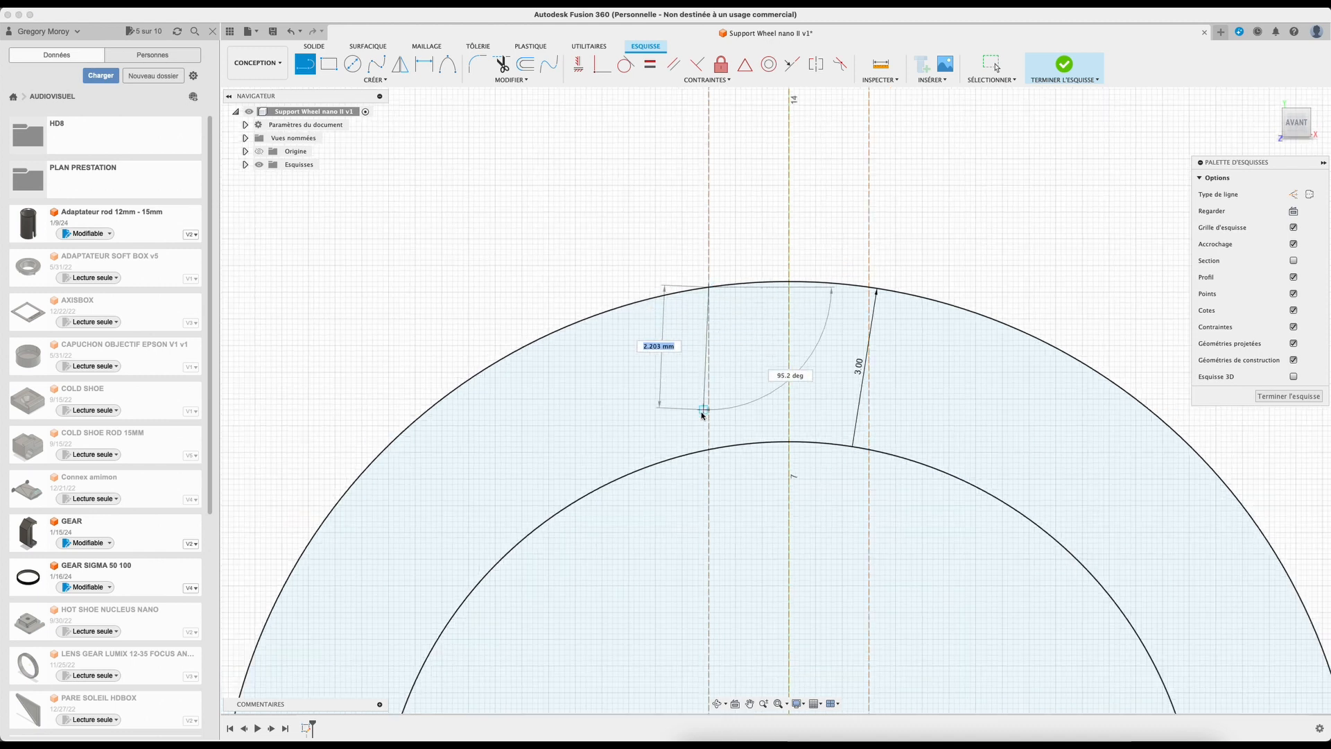
{"action": "left_click", "coordinate": [708, 450]}
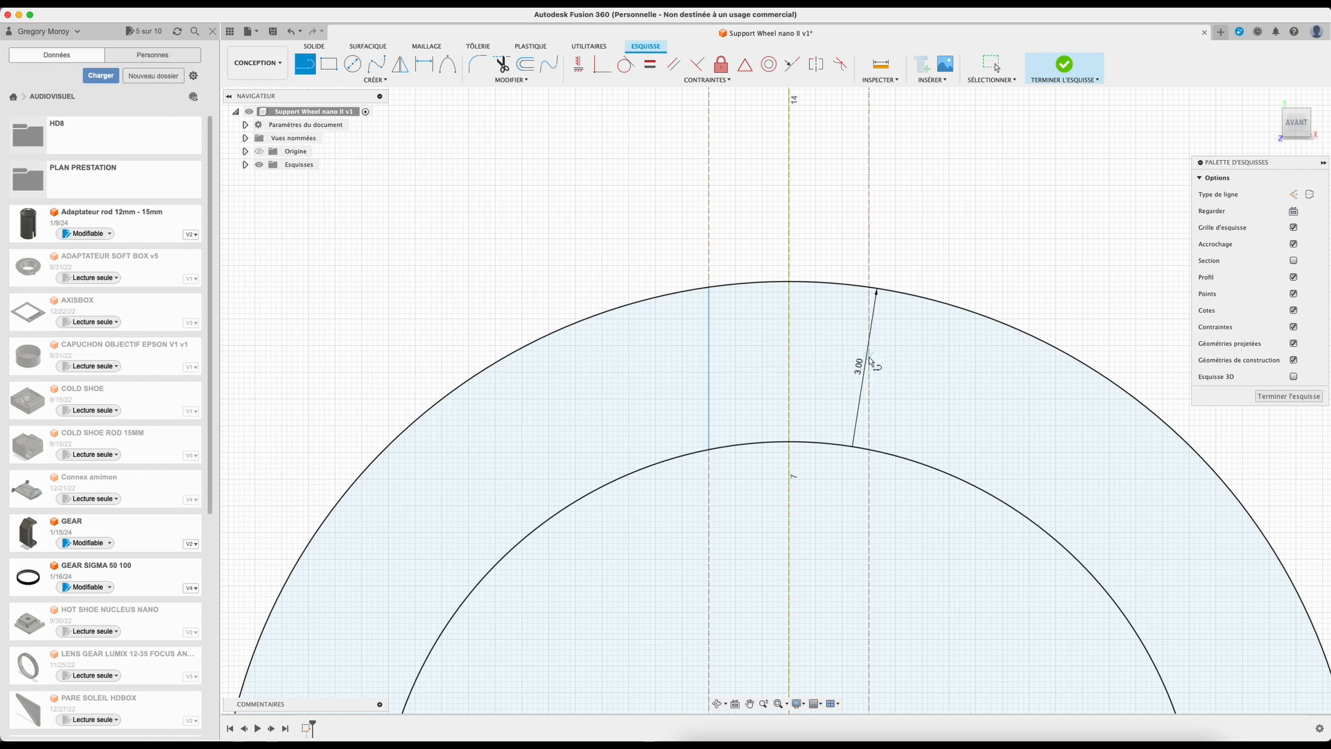
Step: Draw a matching line along the right construction line between the two circles
{"action": "left_click", "coordinate": [871, 289]}
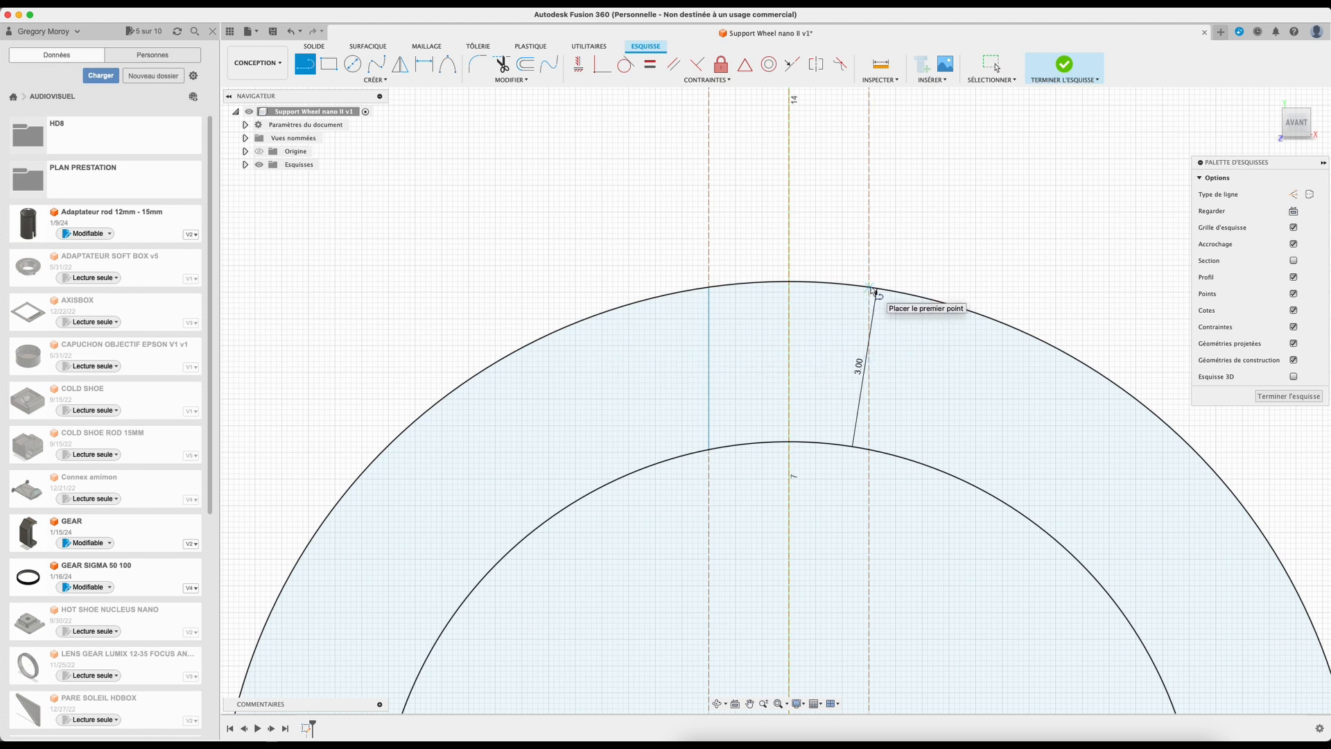
{"action": "scroll", "coordinate": [864, 443], "scroll_direction": "up", "scroll_amount": 1}
{"action": "left_click", "coordinate": [864, 444]}
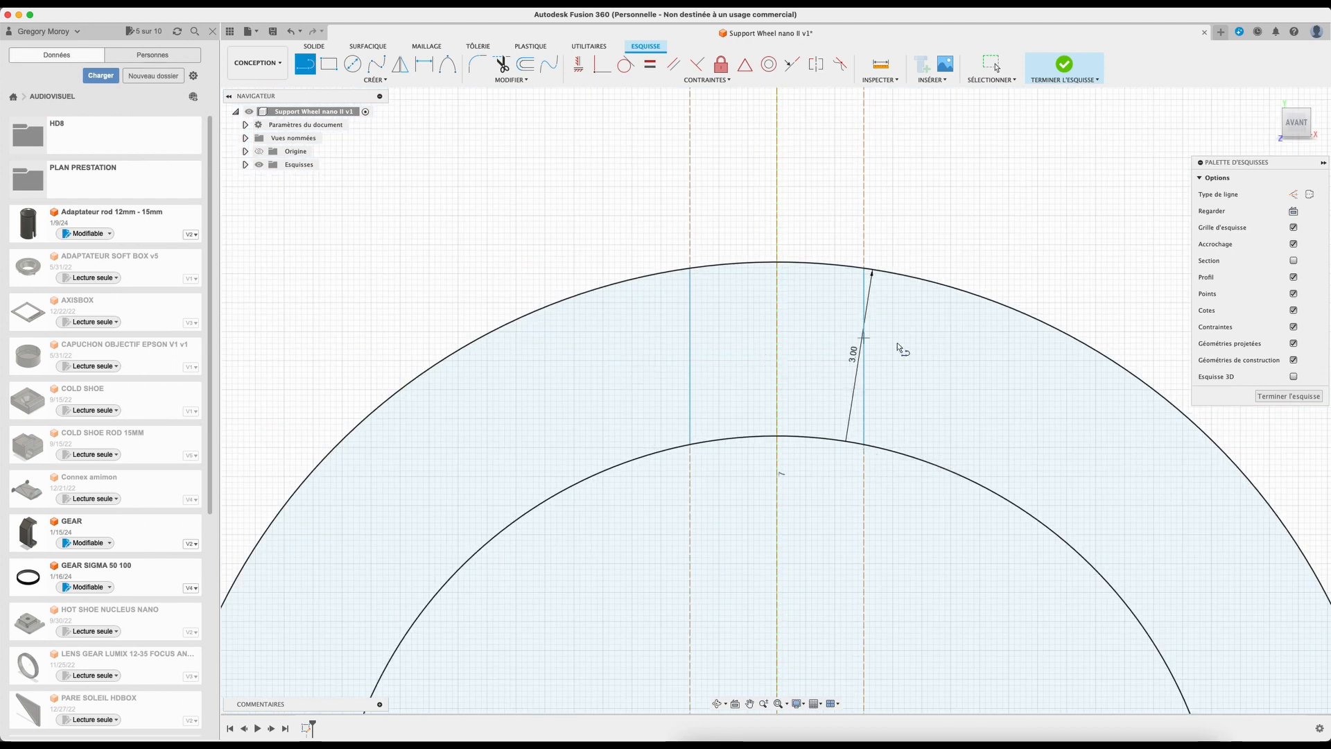
Step: Draw a 12 mm line upward from where the left line meets the outer circle
{"action": "scroll", "coordinate": [784, 386], "scroll_direction": "down", "scroll_amount": 5}
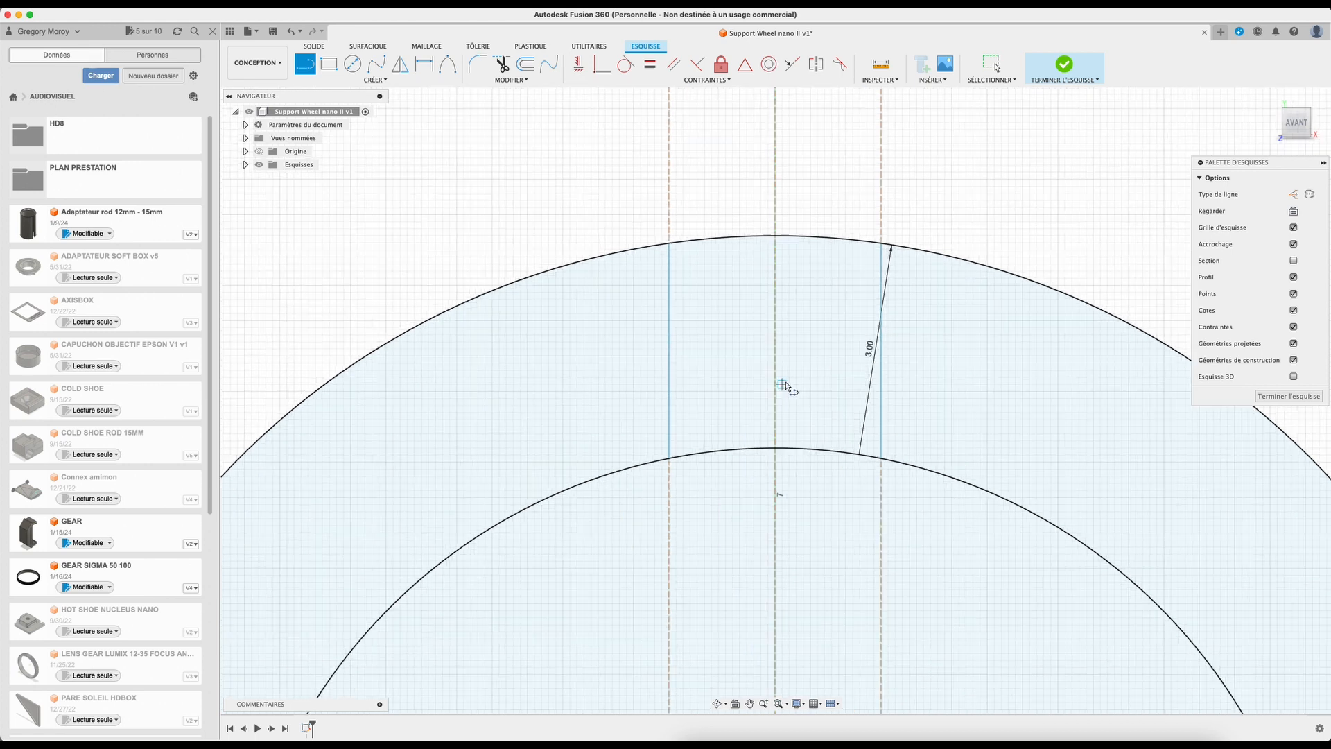
{"action": "scroll", "coordinate": [738, 298], "scroll_direction": "up", "scroll_amount": 1}
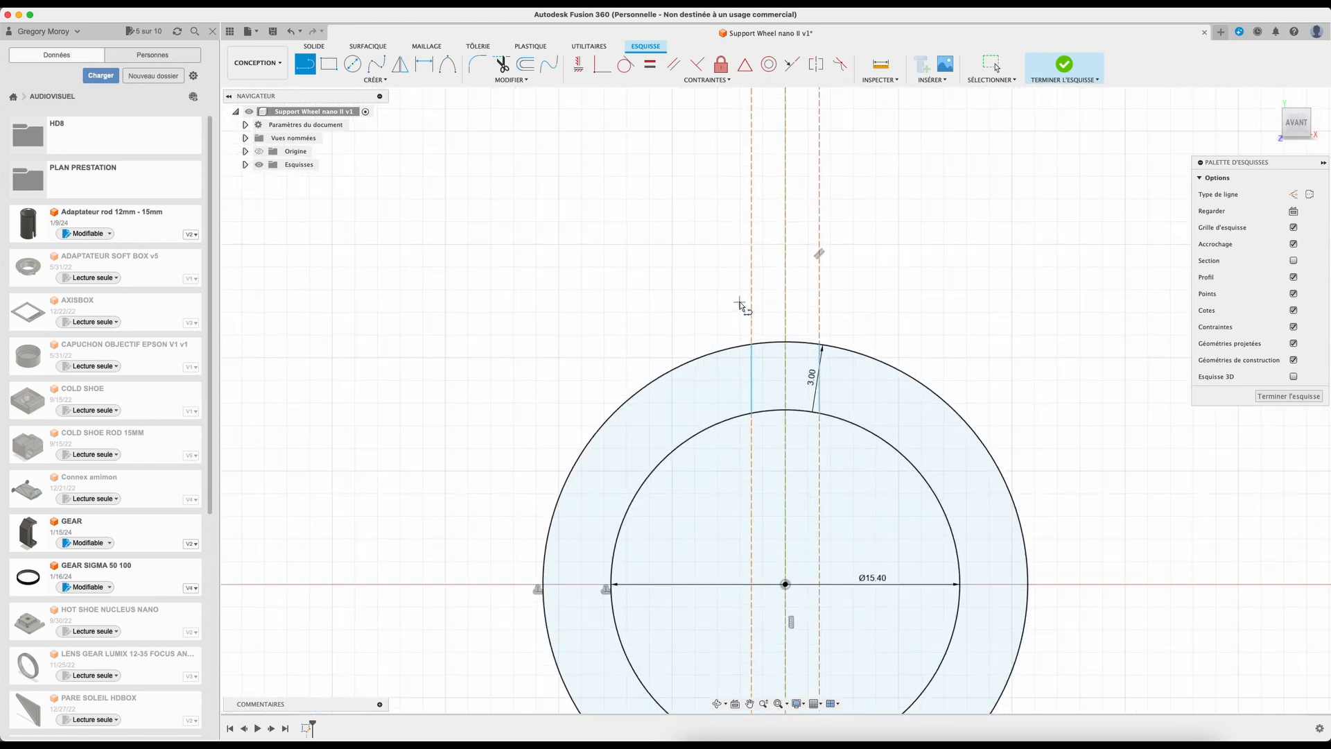
{"action": "left_click", "coordinate": [753, 345]}
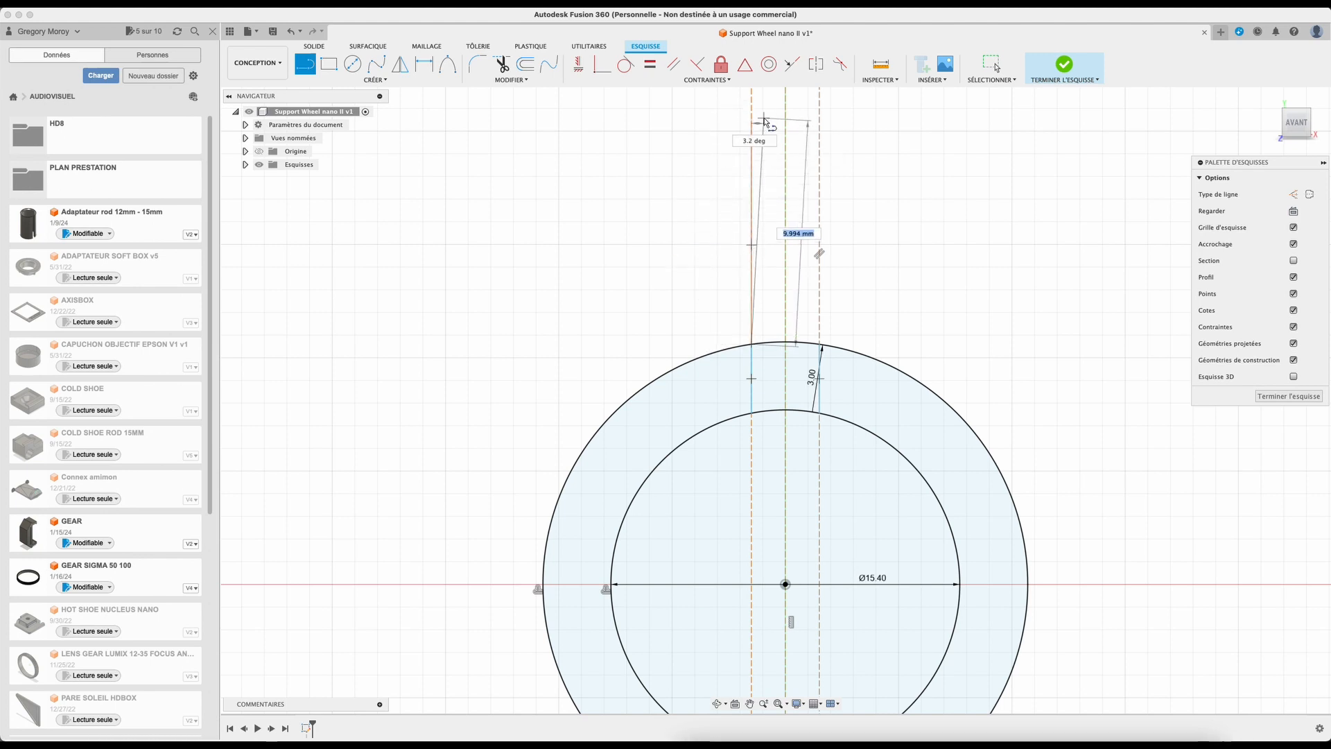
{"action": "type", "text": "12"}
{"action": "key", "text": "Return"}
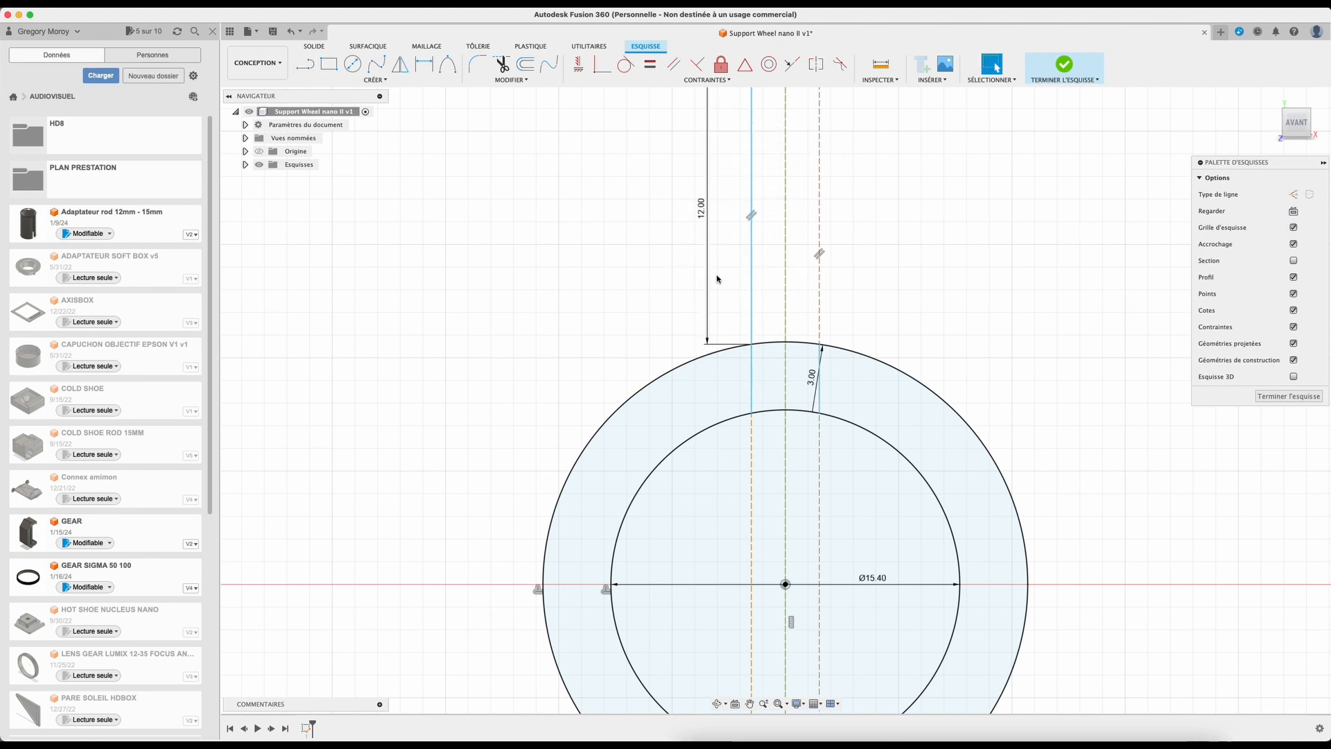
Step: Continue with a 5 mm line to the left and a line back down to the outer circle, closing the left tab
{"action": "scroll", "coordinate": [735, 173], "scroll_direction": "down", "scroll_amount": 3}
{"action": "left_click", "coordinate": [733, 170]}
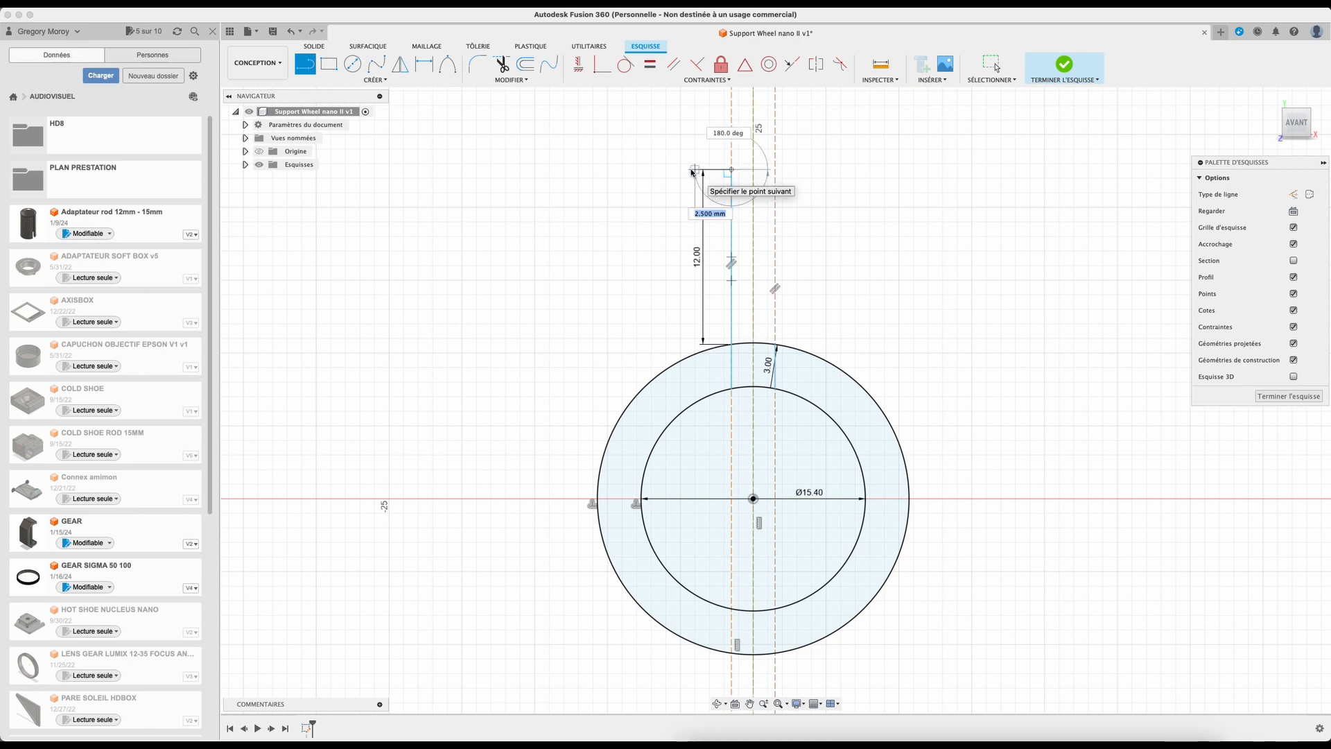
{"action": "type", "text": "5"}
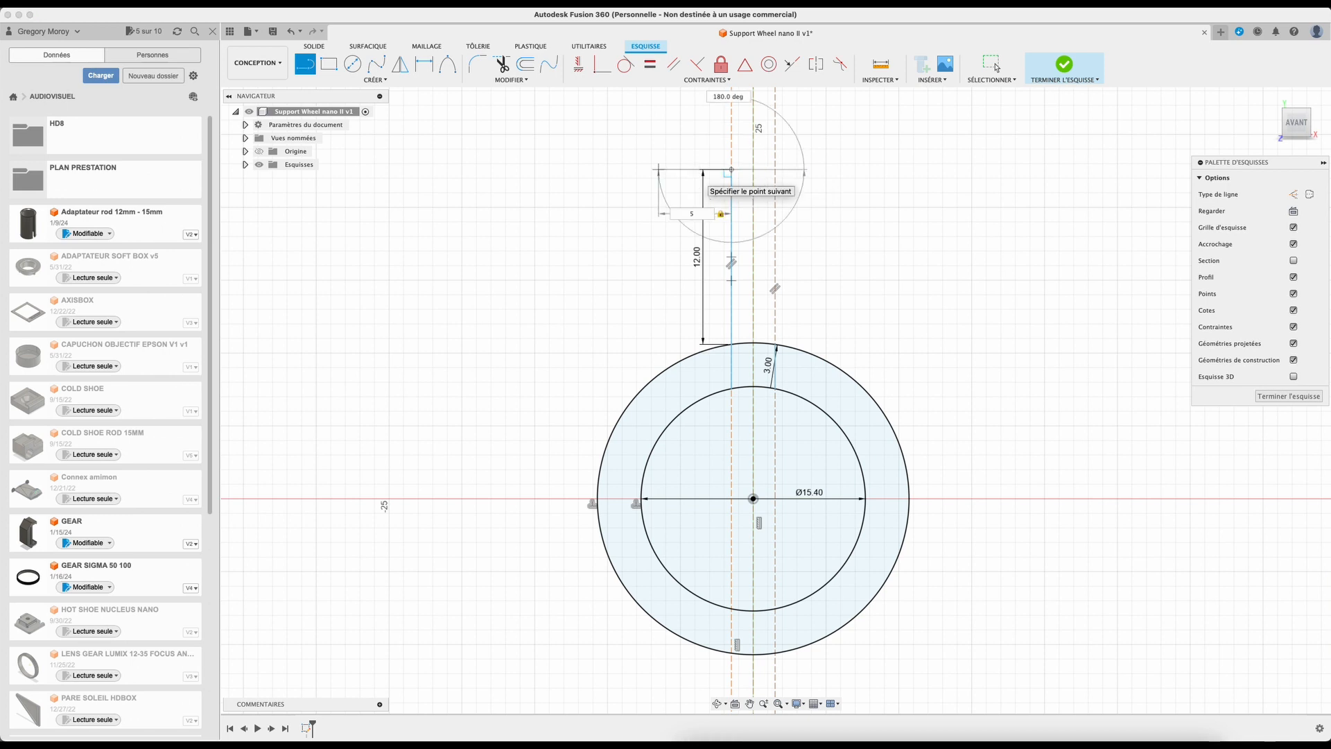
{"action": "key", "text": "Return"}
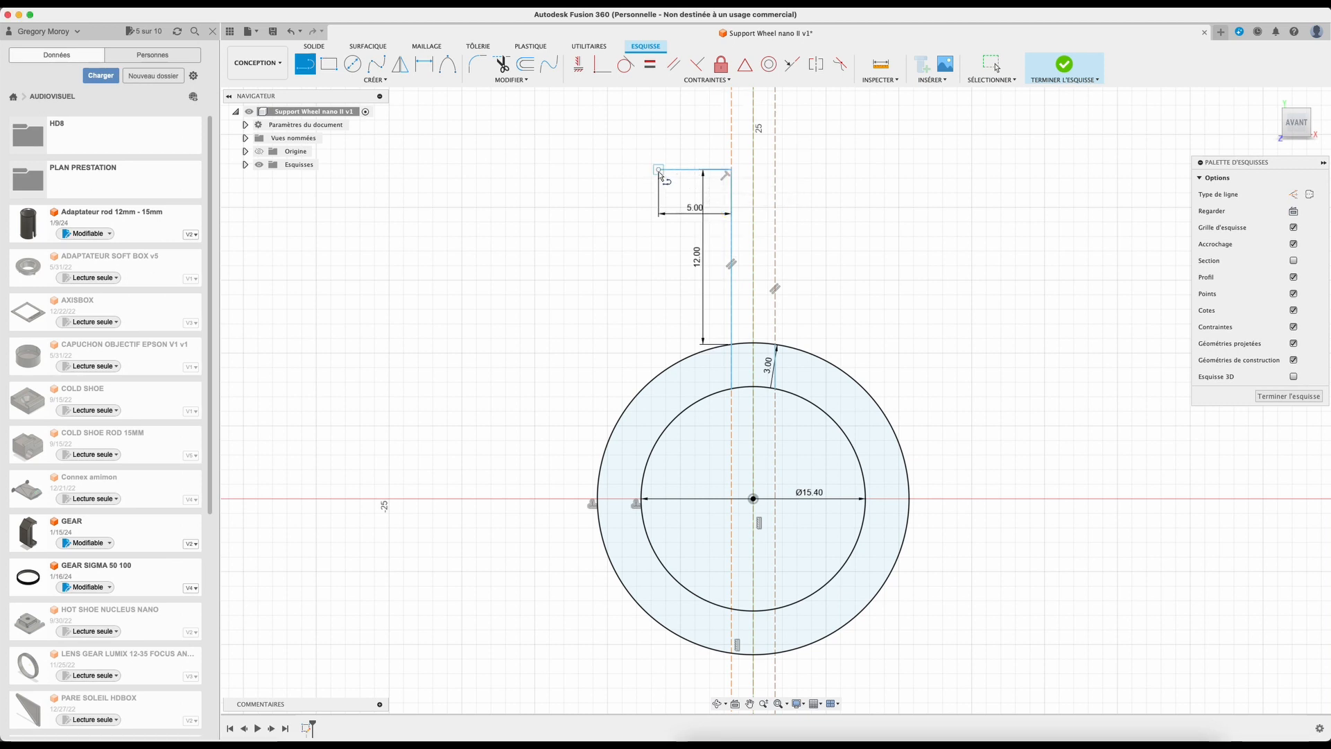
{"action": "left_click", "coordinate": [661, 374]}
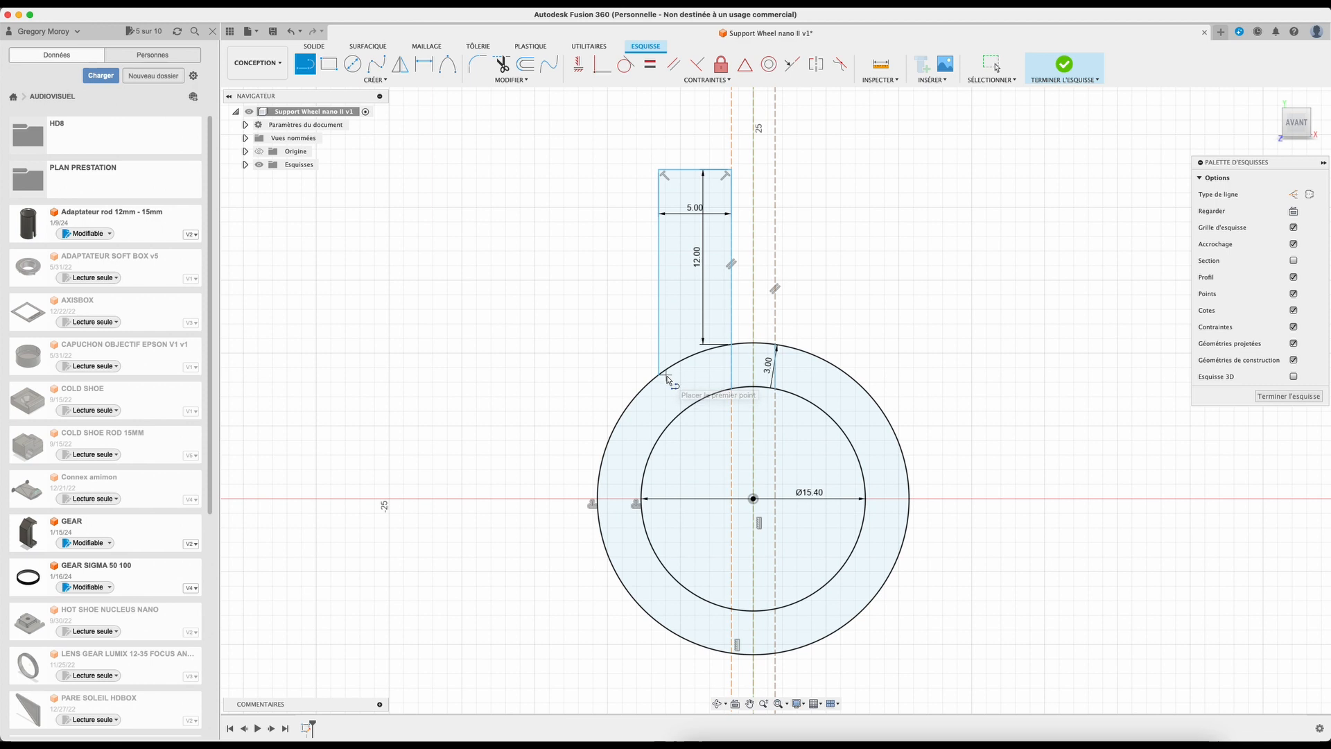
Step: Draw the right tab: a 12 mm line up from the right line at the outer circle, then 5 mm outward
{"action": "left_click", "coordinate": [776, 345]}
{"action": "type", "text": "12"}
{"action": "key", "text": "Return"}
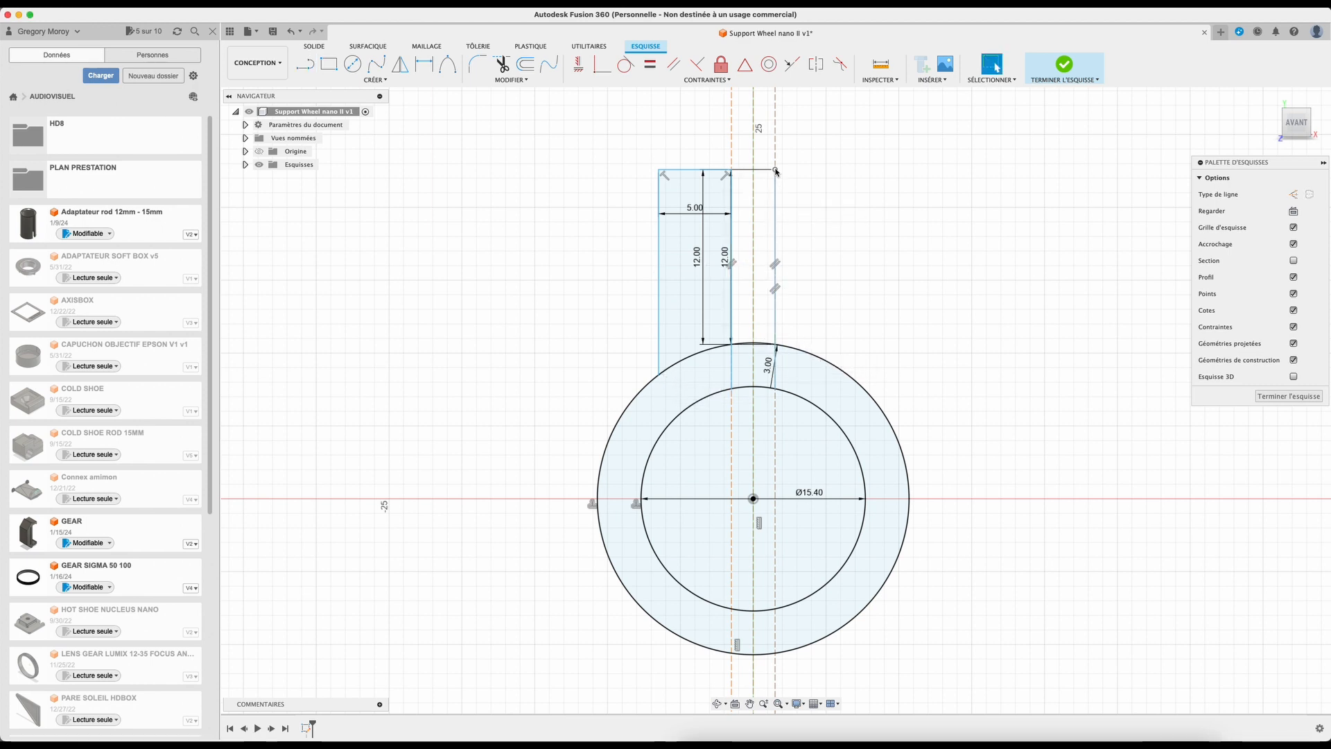
{"action": "key", "text": "l"}
{"action": "left_click", "coordinate": [776, 170]}
{"action": "type", "text": "5"}
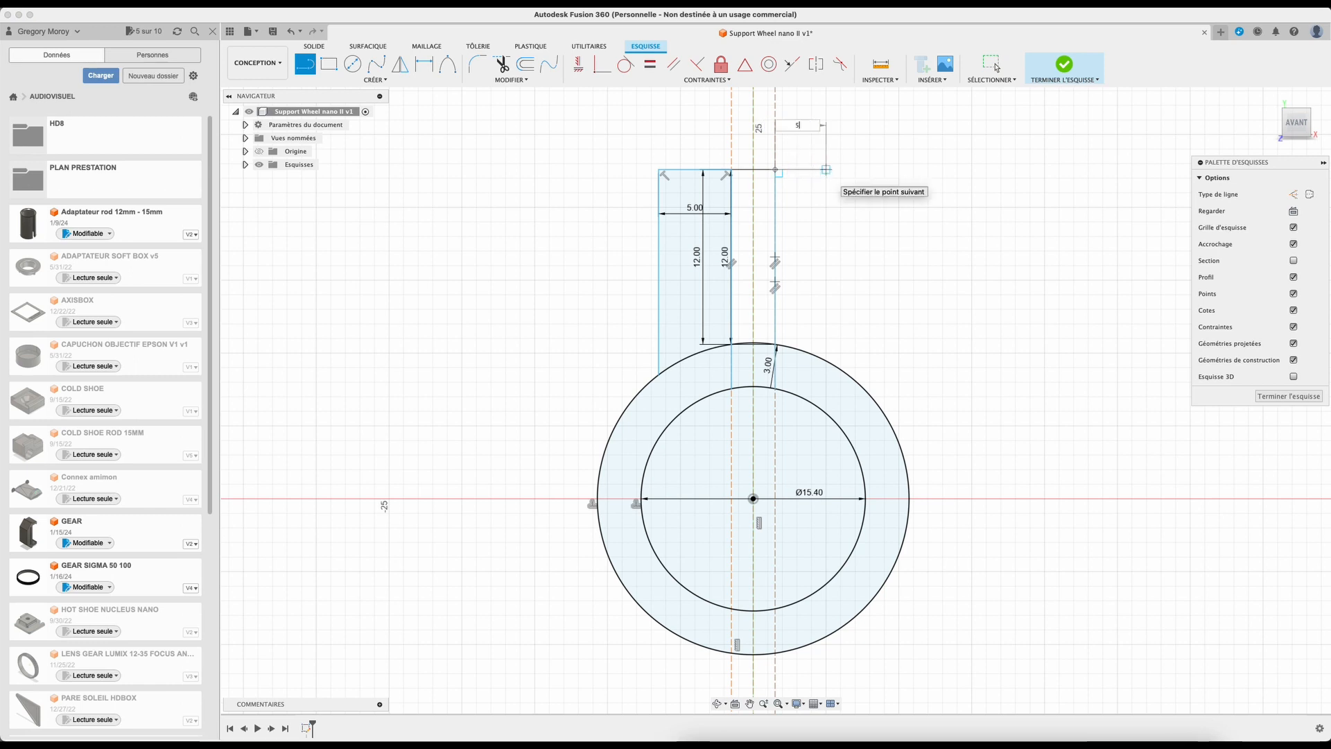
{"action": "key", "text": "Return"}
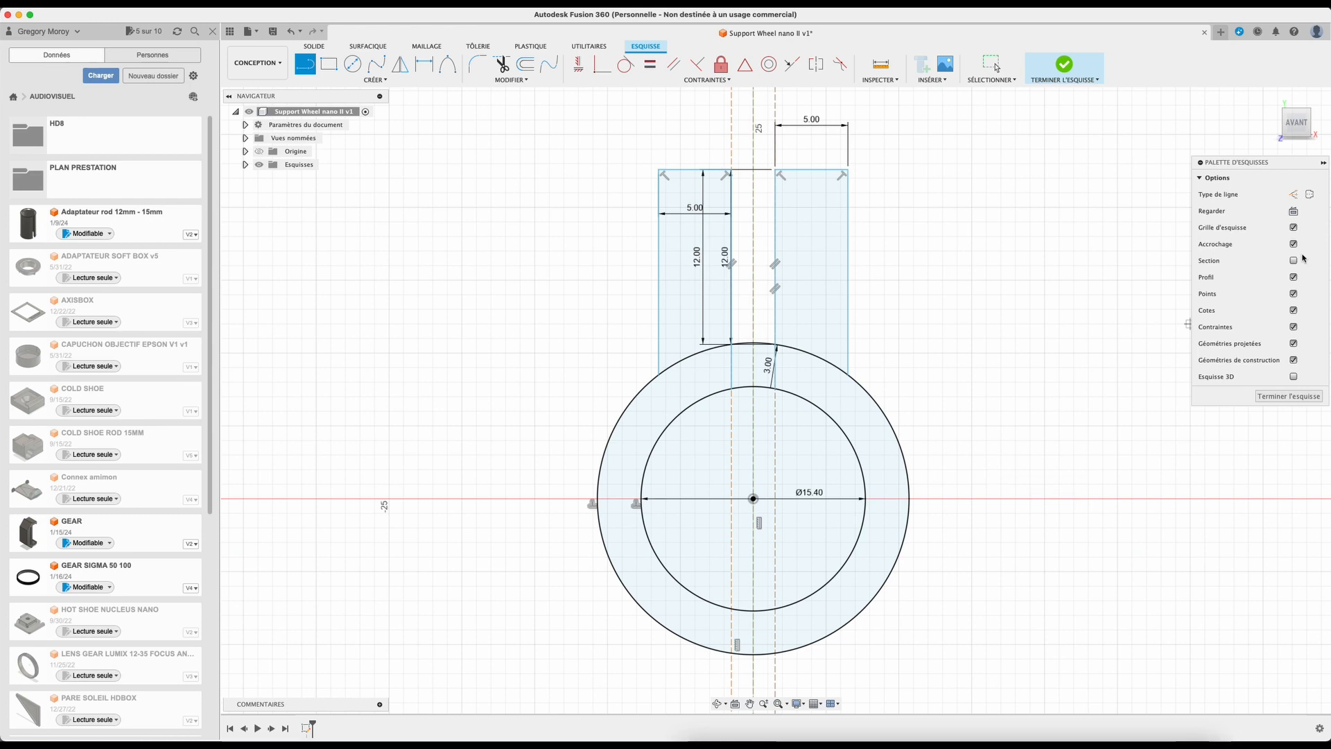
Step: Switch to construction lines and draw a horizontal construction line through the circle's centre
{"action": "left_click", "coordinate": [1293, 194]}
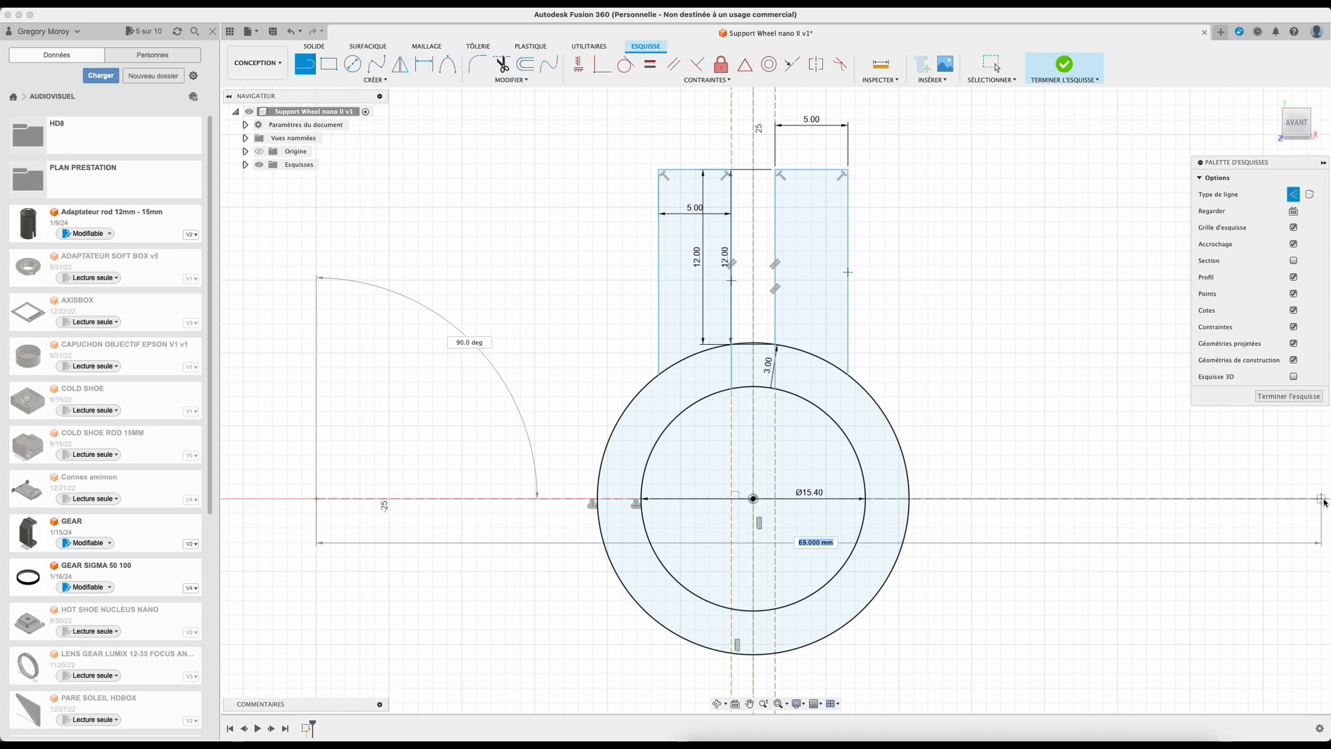
{"action": "key", "text": "Escape"}
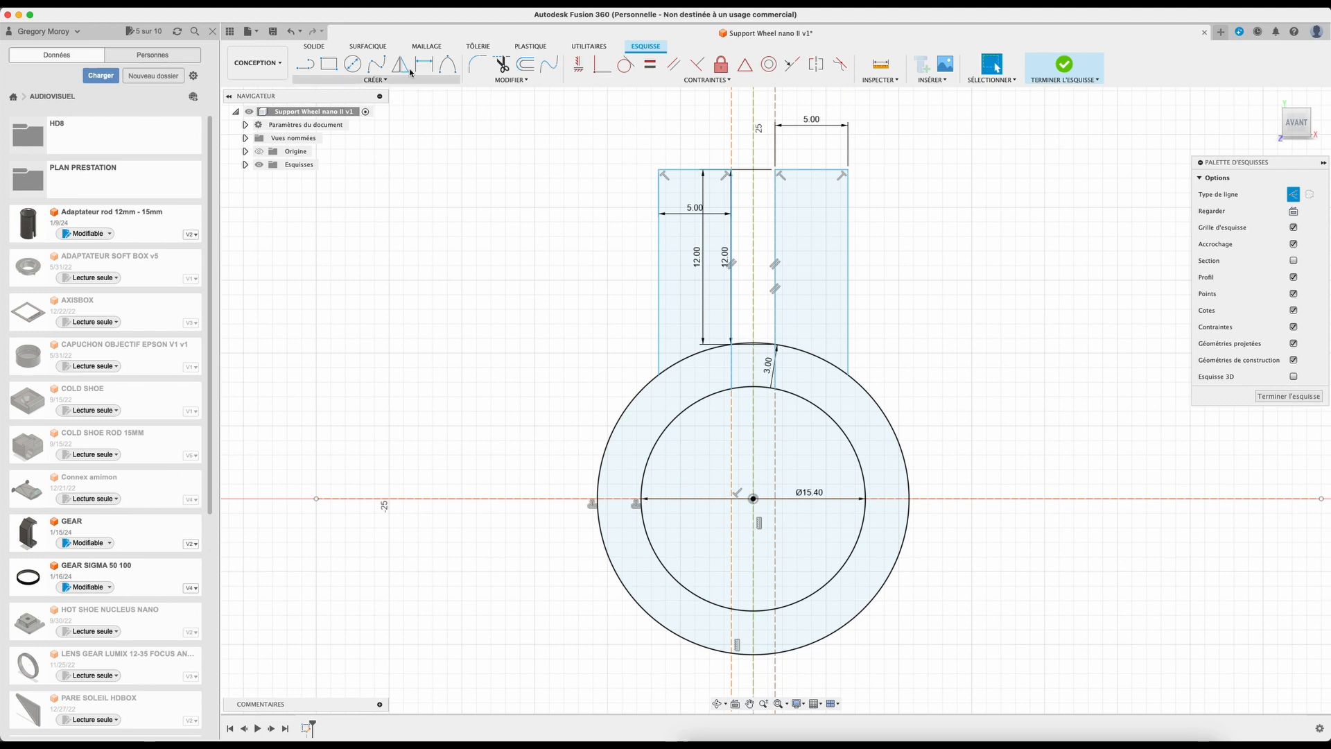
Step: Draw two more horizontal construction lines, one above and one below the centre line
{"action": "key", "text": "l"}
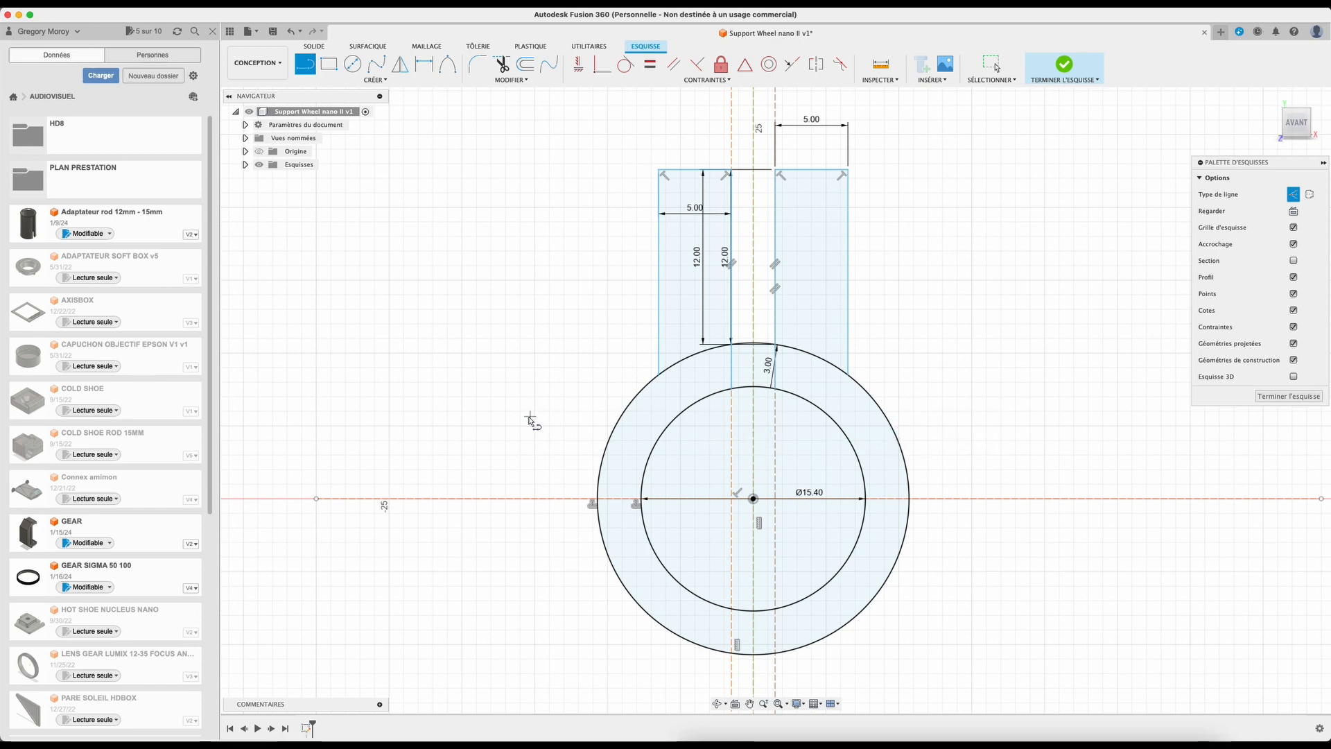
{"action": "left_click", "coordinate": [316, 426]}
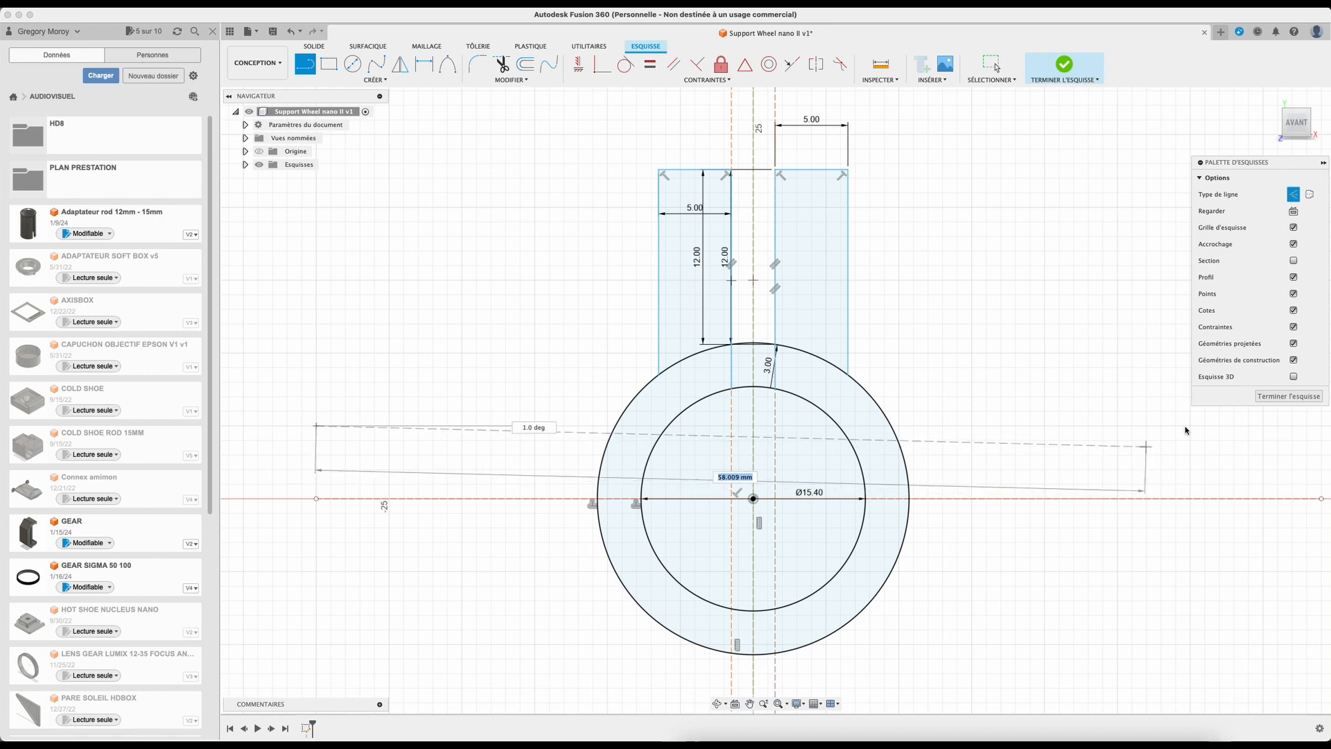
{"action": "left_click", "coordinate": [1323, 427]}
{"action": "key", "text": "Escape"}
{"action": "left_click", "coordinate": [317, 572]}
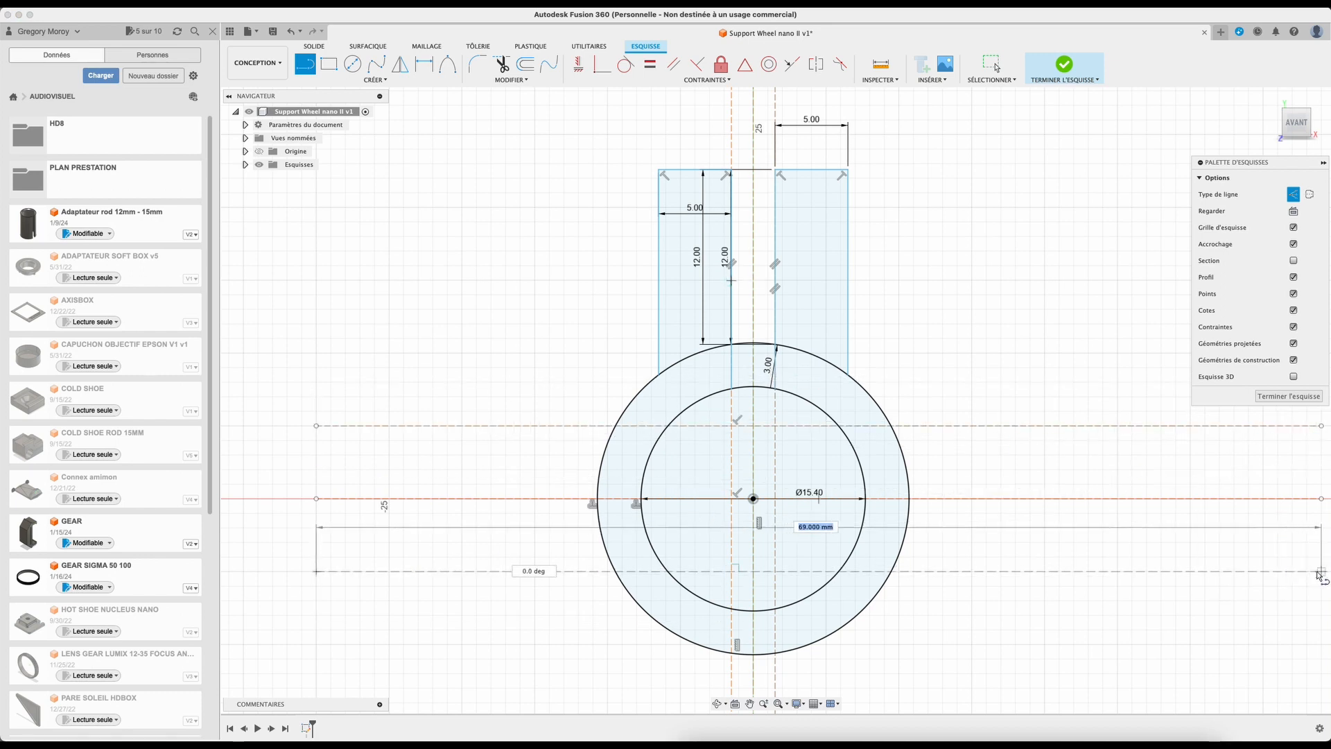
{"action": "left_click", "coordinate": [1321, 571]}
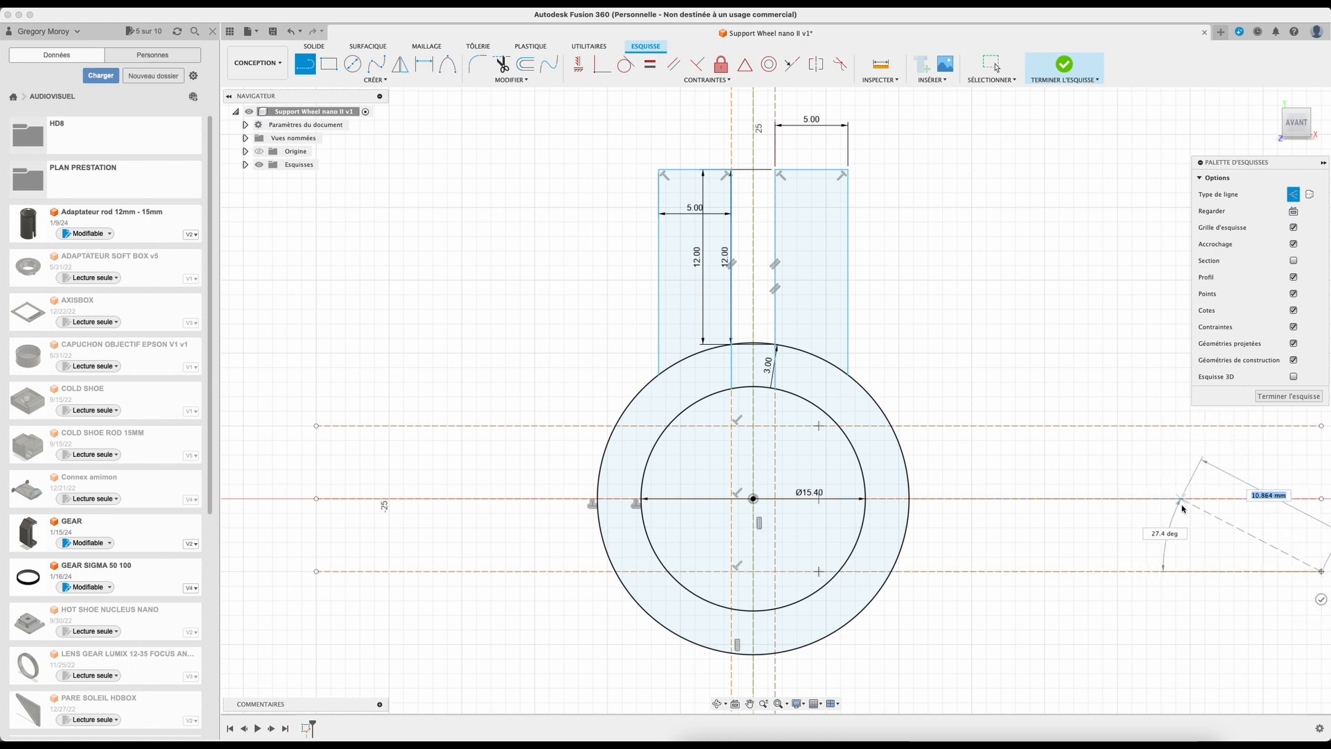
{"action": "key", "text": "Escape"}
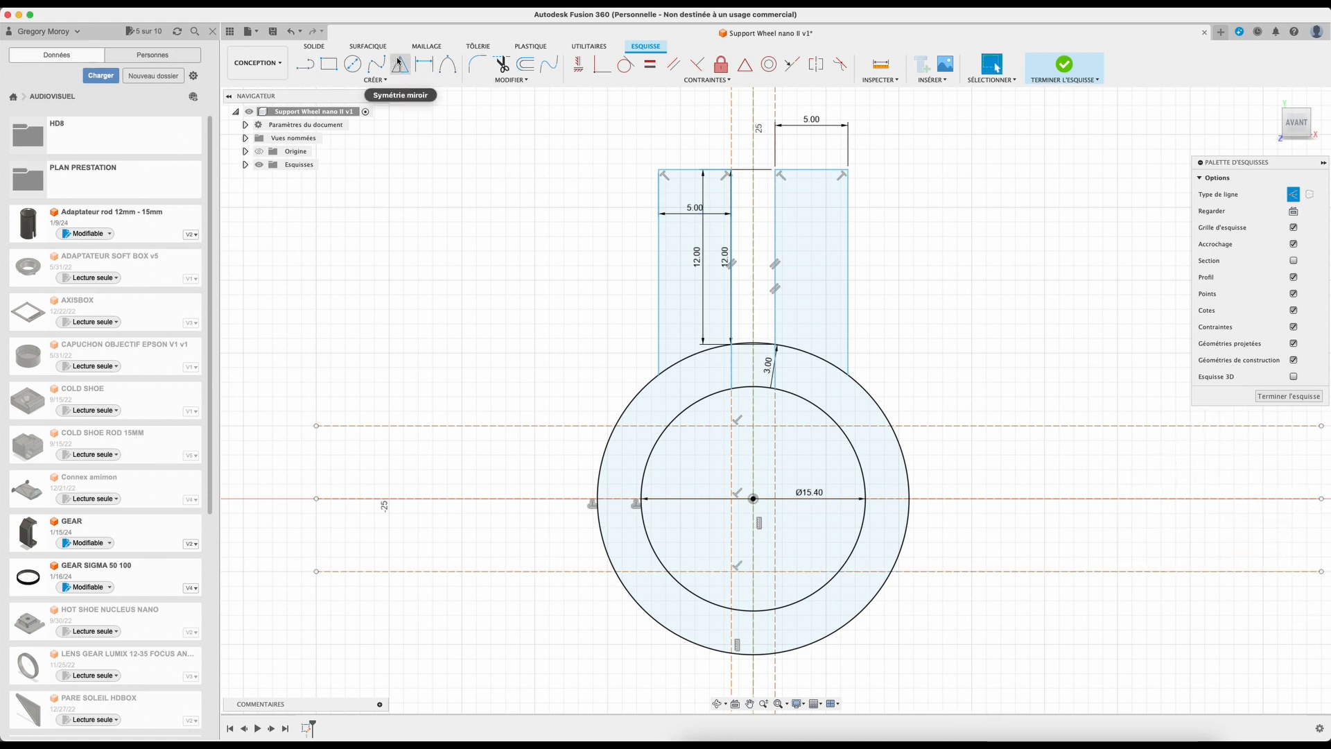
Step: Dimension the upper construction line 7.5 mm from the horizontal centre line
{"action": "left_click", "coordinate": [424, 64]}
{"action": "left_click", "coordinate": [985, 427]}
{"action": "left_click", "coordinate": [444, 498]}
{"action": "left_click", "coordinate": [401, 458]}
{"action": "type", "text": "7,5"}
{"action": "key", "text": "Return"}
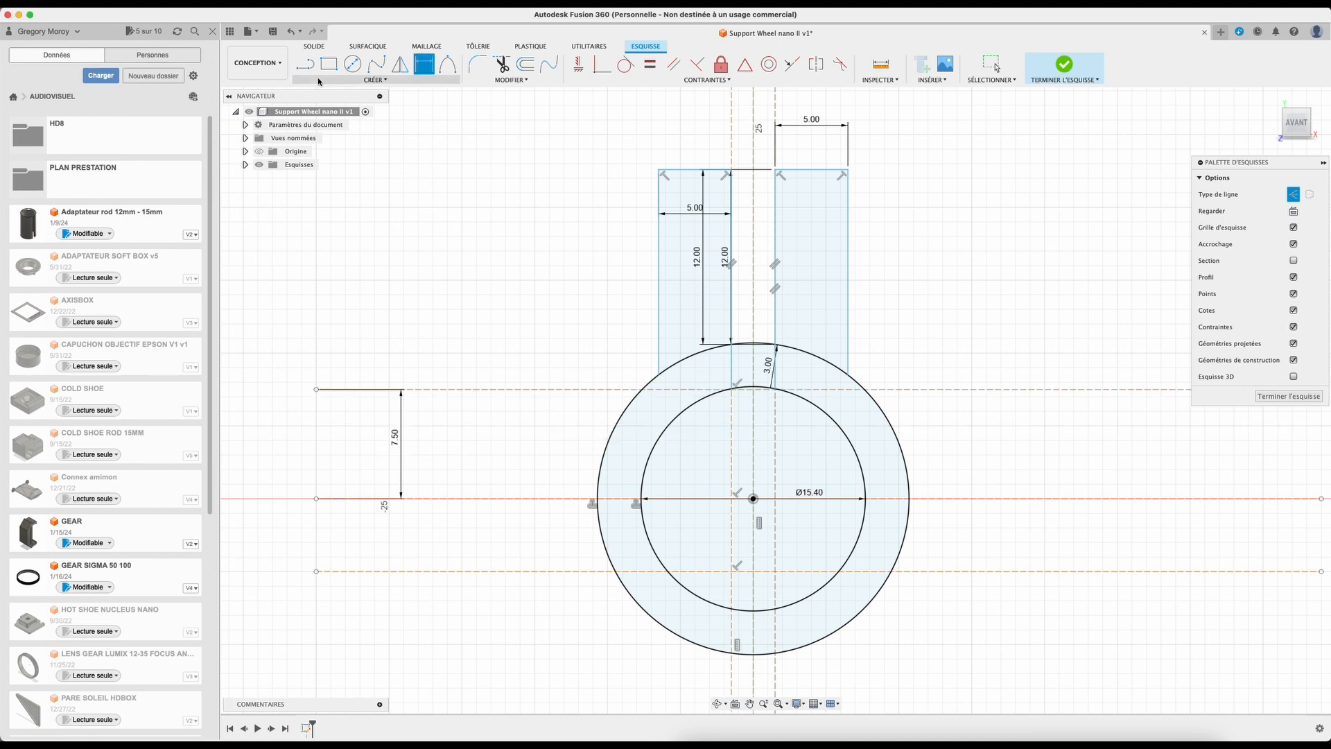
Step: Dimension the lower construction line 7.5 mm from the horizontal centre line
{"action": "left_click", "coordinate": [428, 68]}
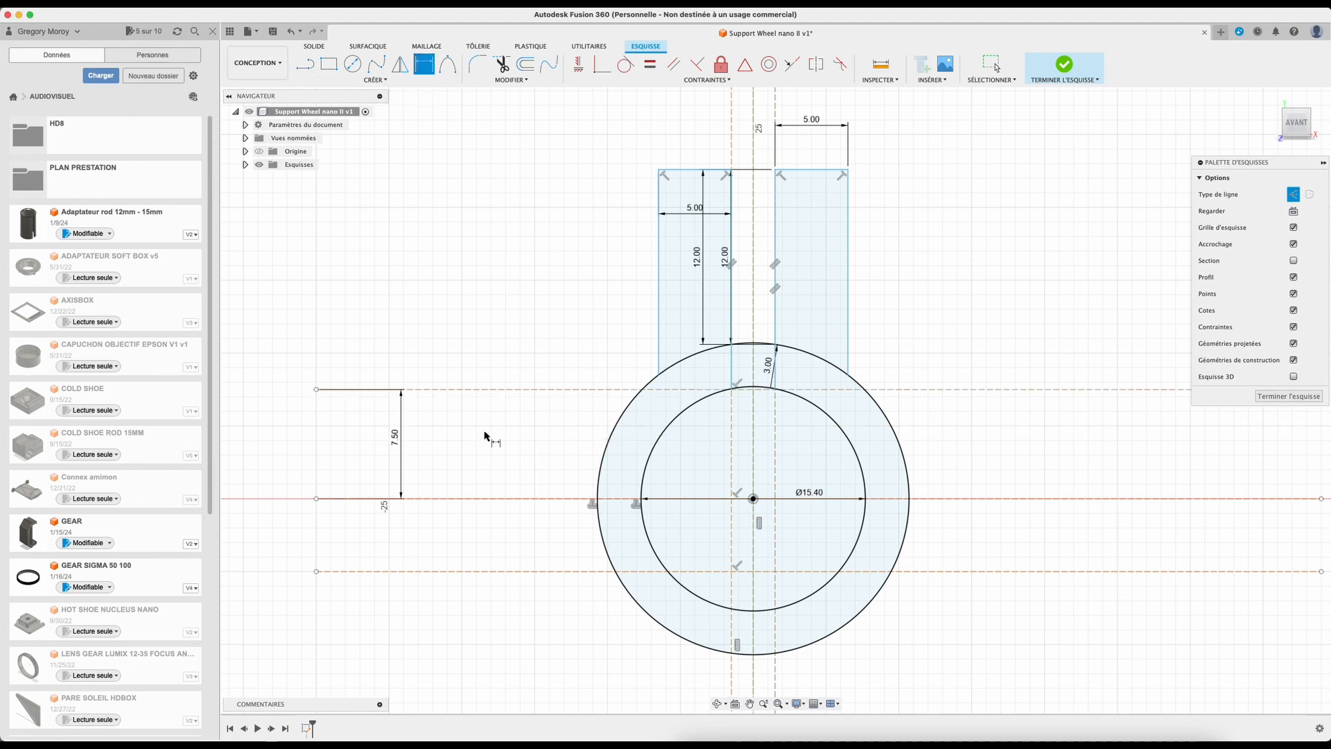
{"action": "left_click", "coordinate": [491, 499]}
{"action": "left_click", "coordinate": [497, 573]}
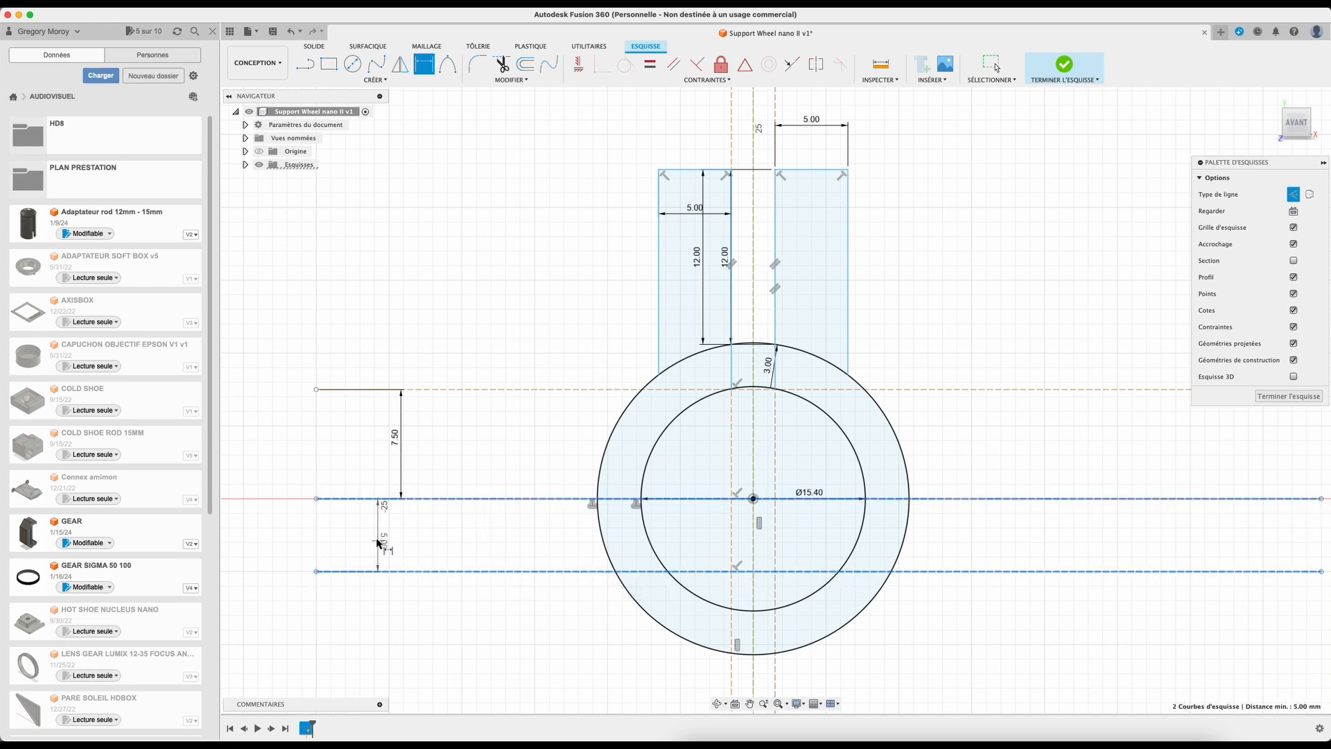
{"action": "left_click", "coordinate": [393, 536]}
{"action": "type", "text": "7.5"}
{"action": "key", "text": "Return"}
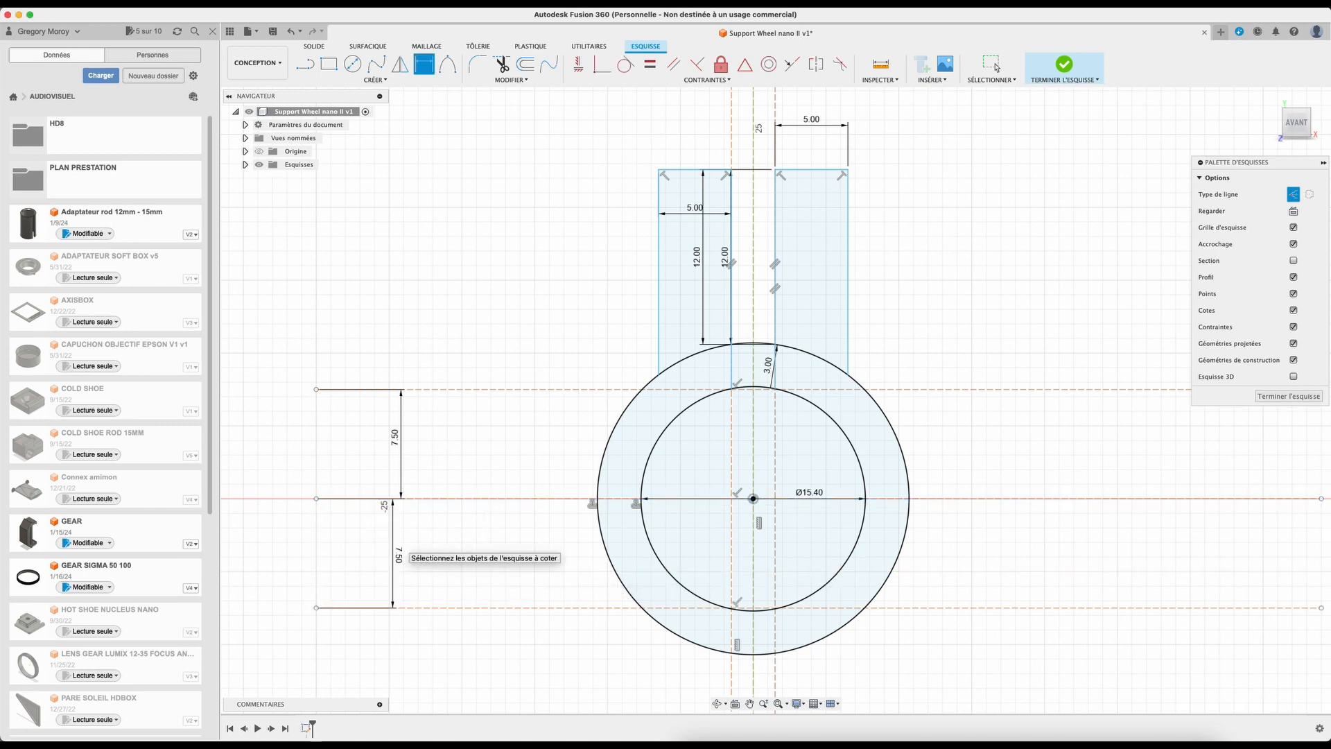
Step: Draw a 15 mm line along the upper construction line out from the outer circle and make it a normal line
{"action": "left_click", "coordinate": [305, 64]}
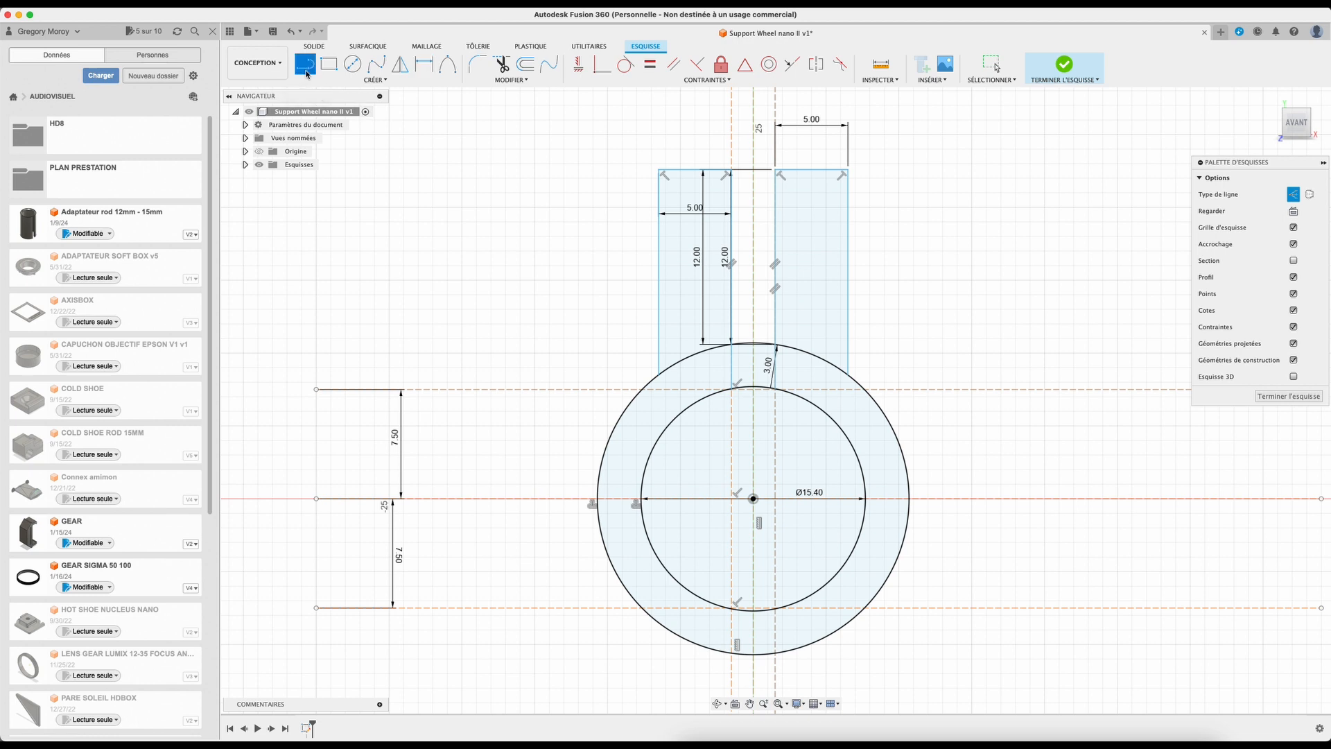
{"action": "left_click", "coordinate": [866, 389]}
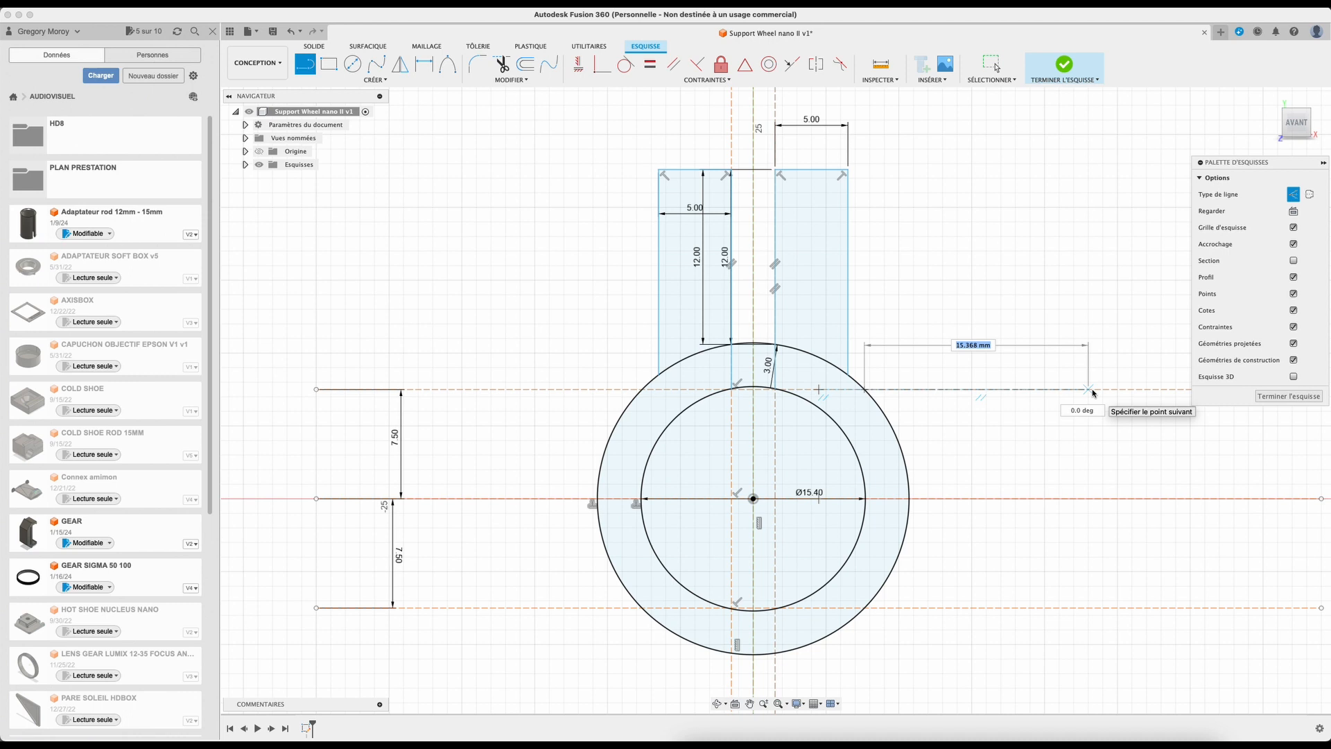
{"action": "type", "text": "15"}
{"action": "key", "text": "Return"}
{"action": "key", "text": "Escape"}
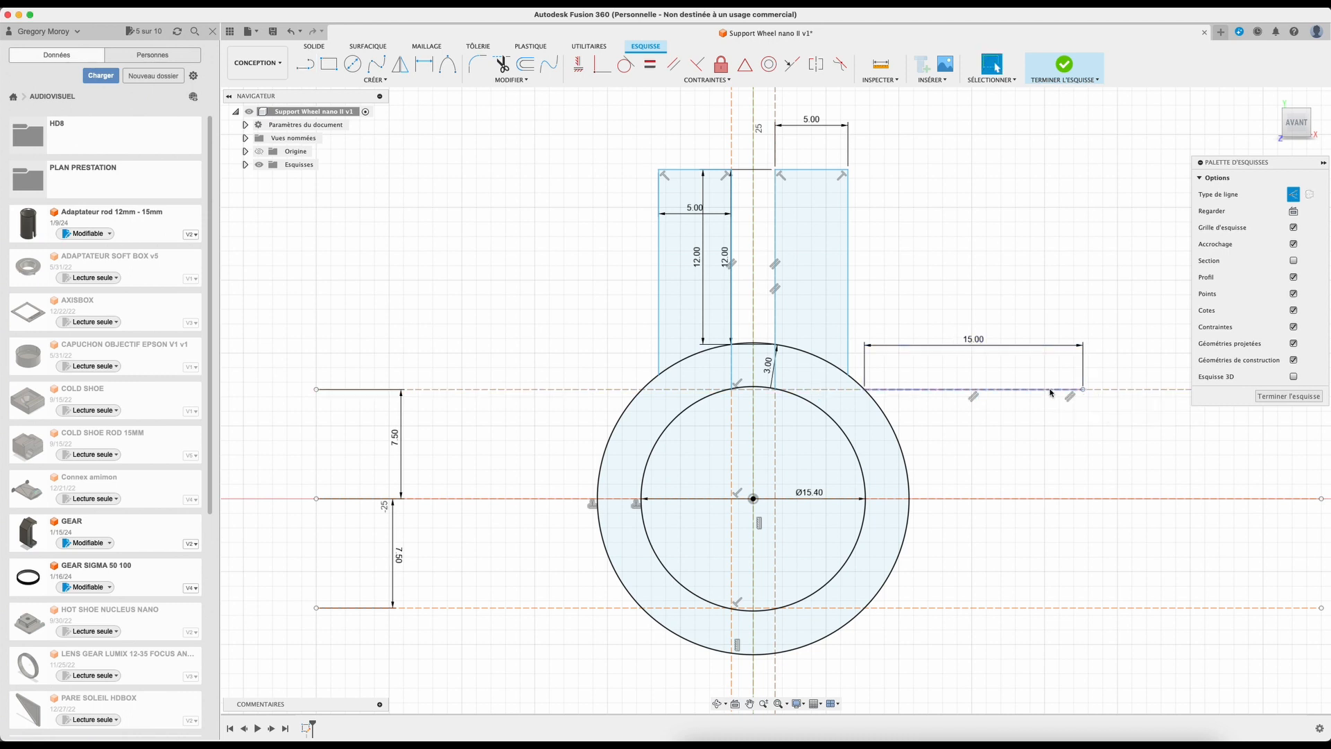
{"action": "left_click", "coordinate": [936, 390]}
{"action": "key", "text": "x"}
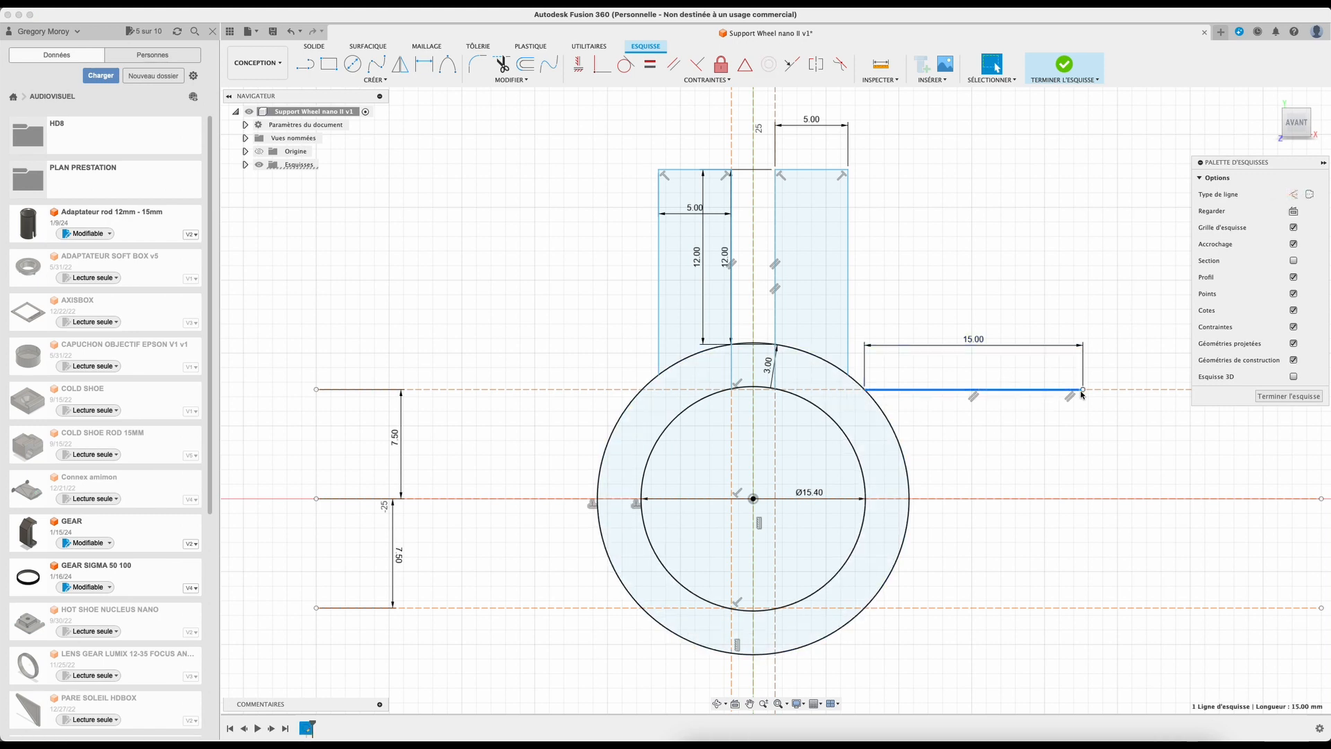
Step: Draw a matching 15 mm line along the lower construction line and switch it to a normal line
{"action": "key", "text": "l"}
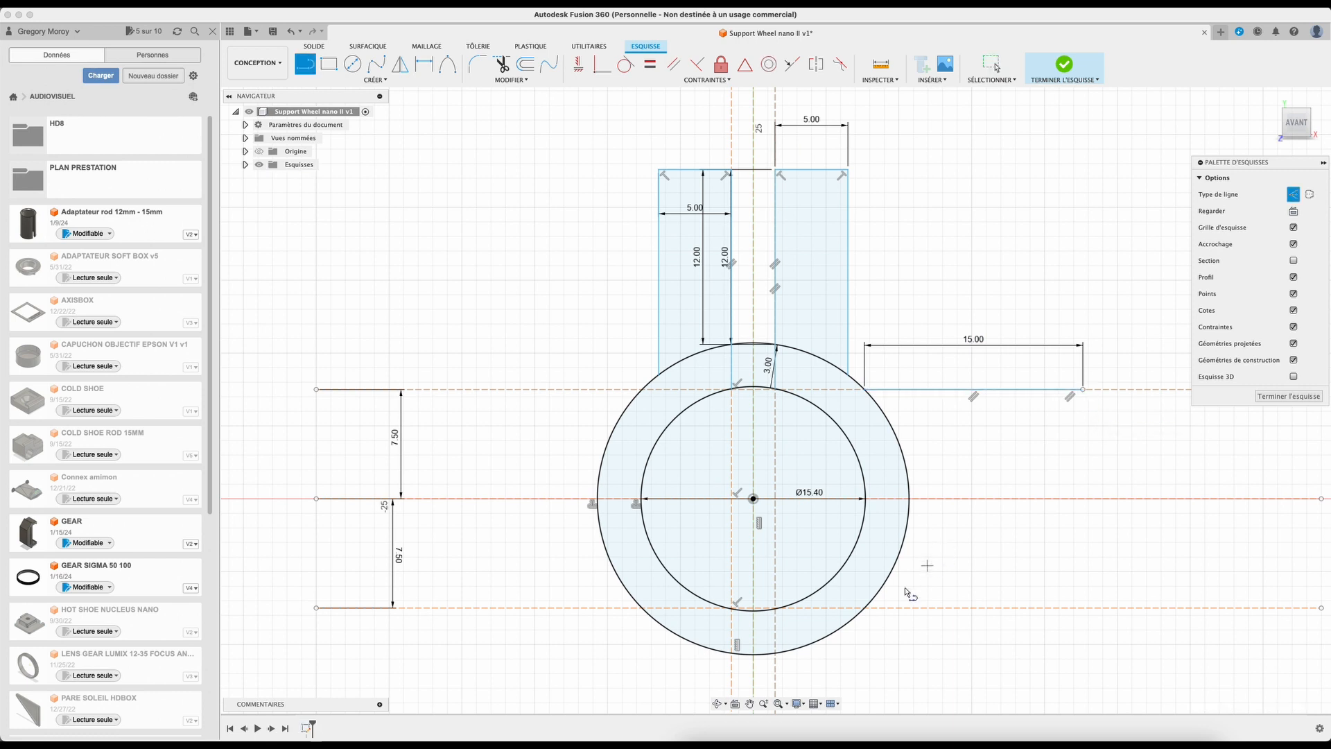
{"action": "left_click", "coordinate": [864, 608]}
{"action": "type", "text": "15"}
{"action": "key", "text": "Return"}
{"action": "key", "text": "Escape"}
{"action": "left_click", "coordinate": [1043, 611]}
{"action": "left_click", "coordinate": [1296, 199]}
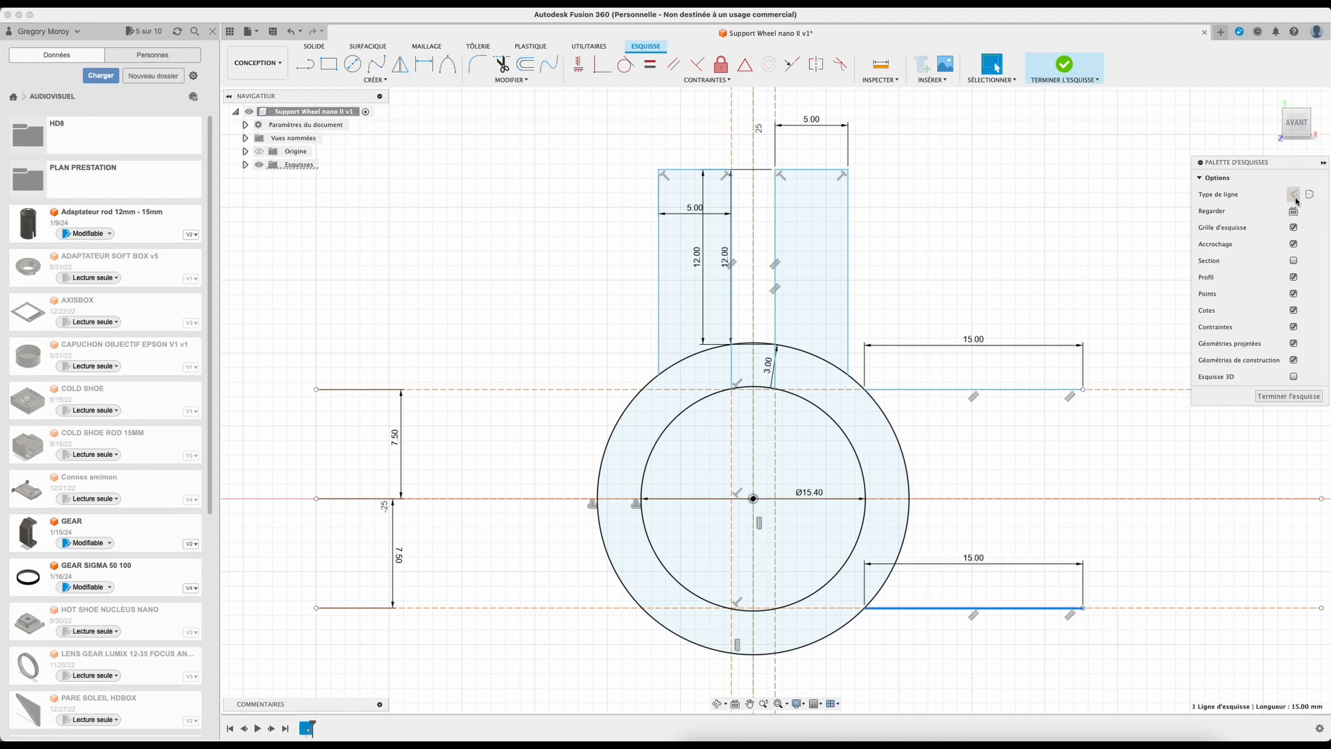
Step: Draw a vertical line joining the outer ends of the two 15 mm lines, closing the side arm
{"action": "key", "text": "l"}
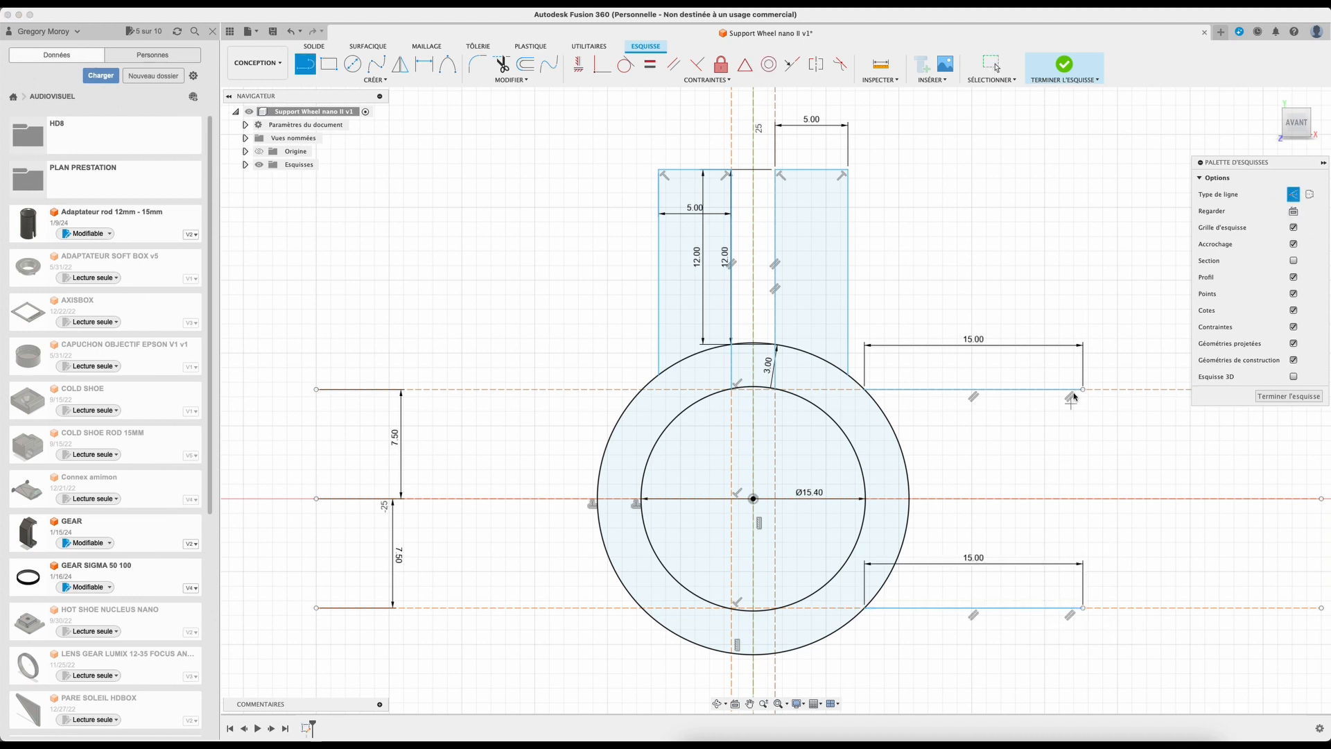
{"action": "left_click", "coordinate": [1295, 197]}
{"action": "left_click", "coordinate": [1083, 389]}
{"action": "left_click", "coordinate": [1083, 607]}
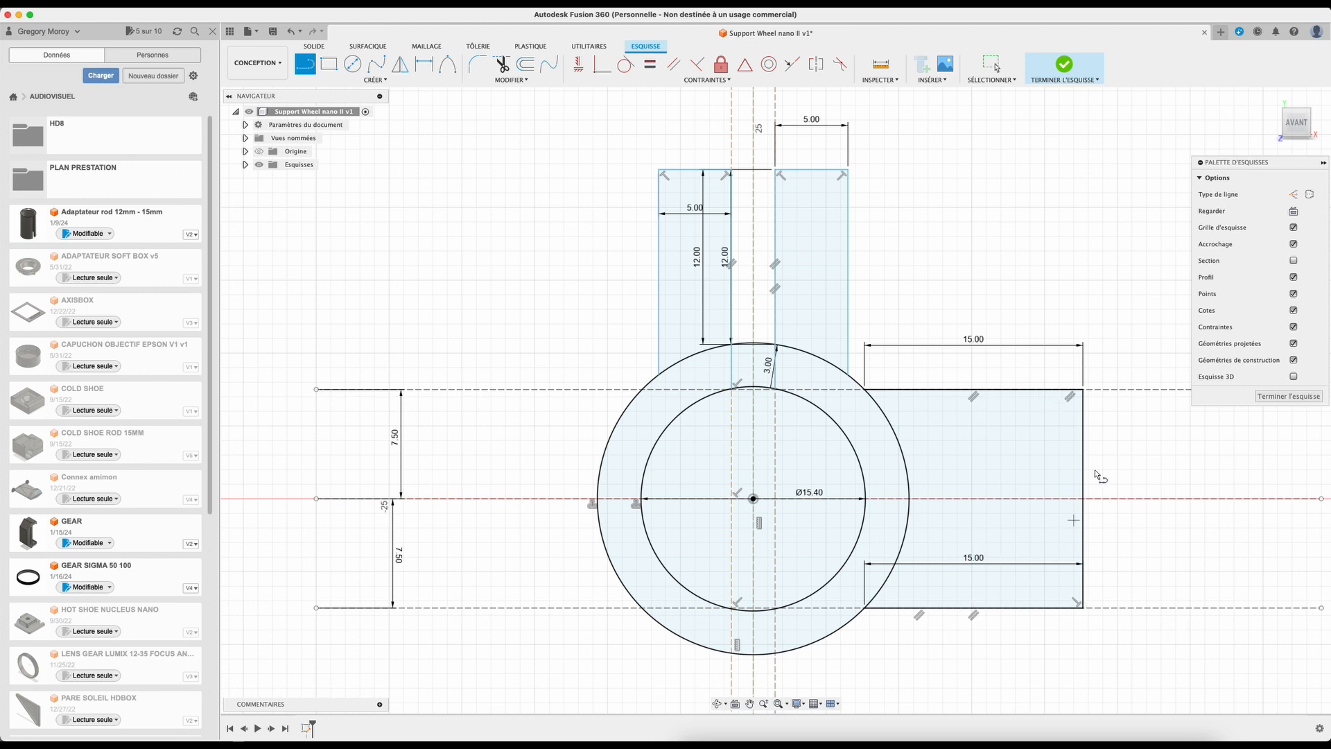
Step: Draw a 12 mm line downward from the bottom of the outer circle along the vertical centre line
{"action": "scroll", "coordinate": [699, 545], "scroll_direction": "down", "scroll_amount": 5}
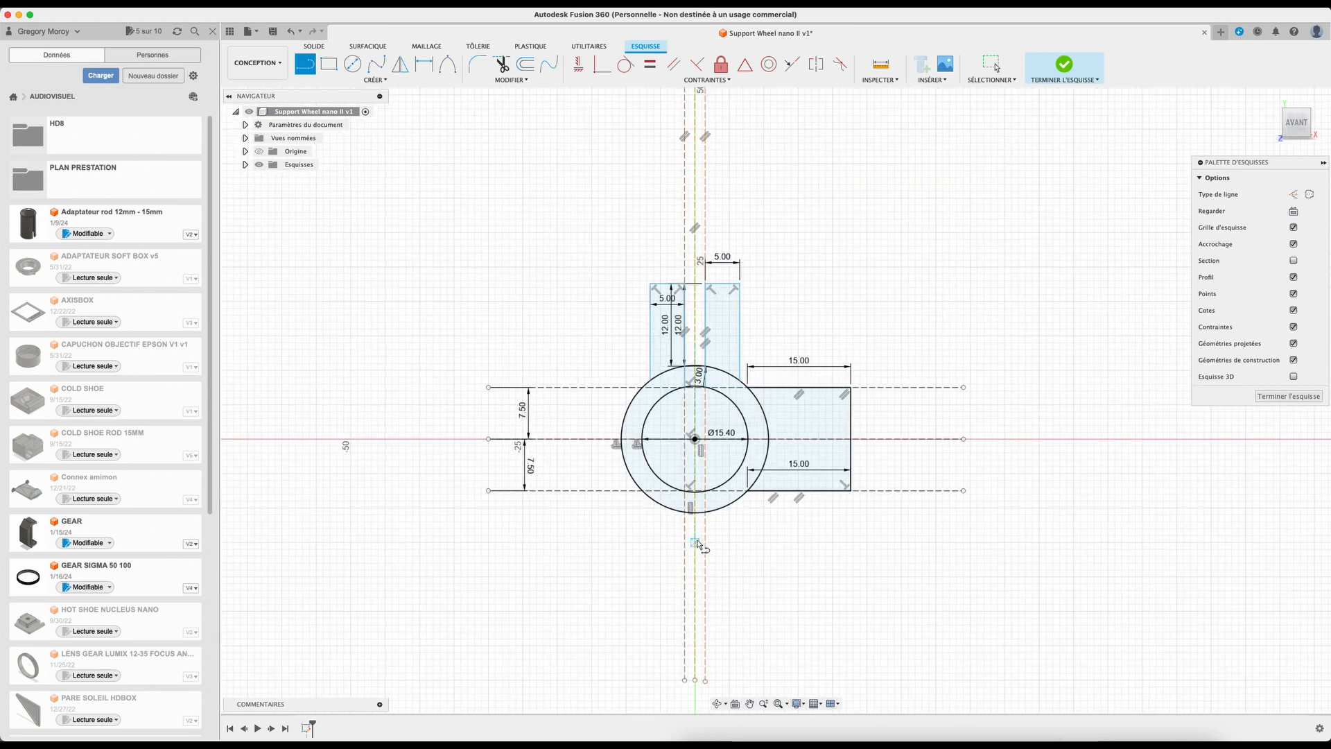
{"action": "scroll", "coordinate": [699, 545], "scroll_direction": "up", "scroll_amount": 4}
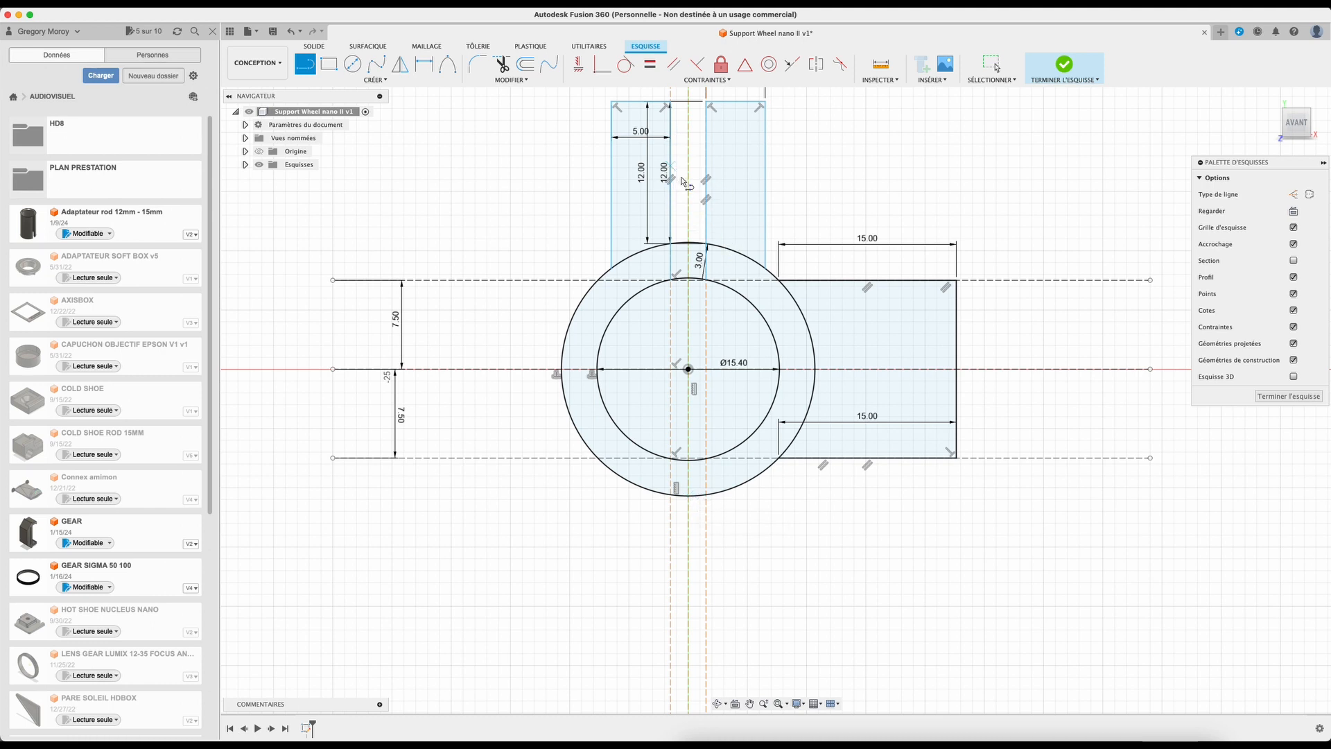
{"action": "left_click", "coordinate": [688, 496]}
{"action": "type", "text": "12"}
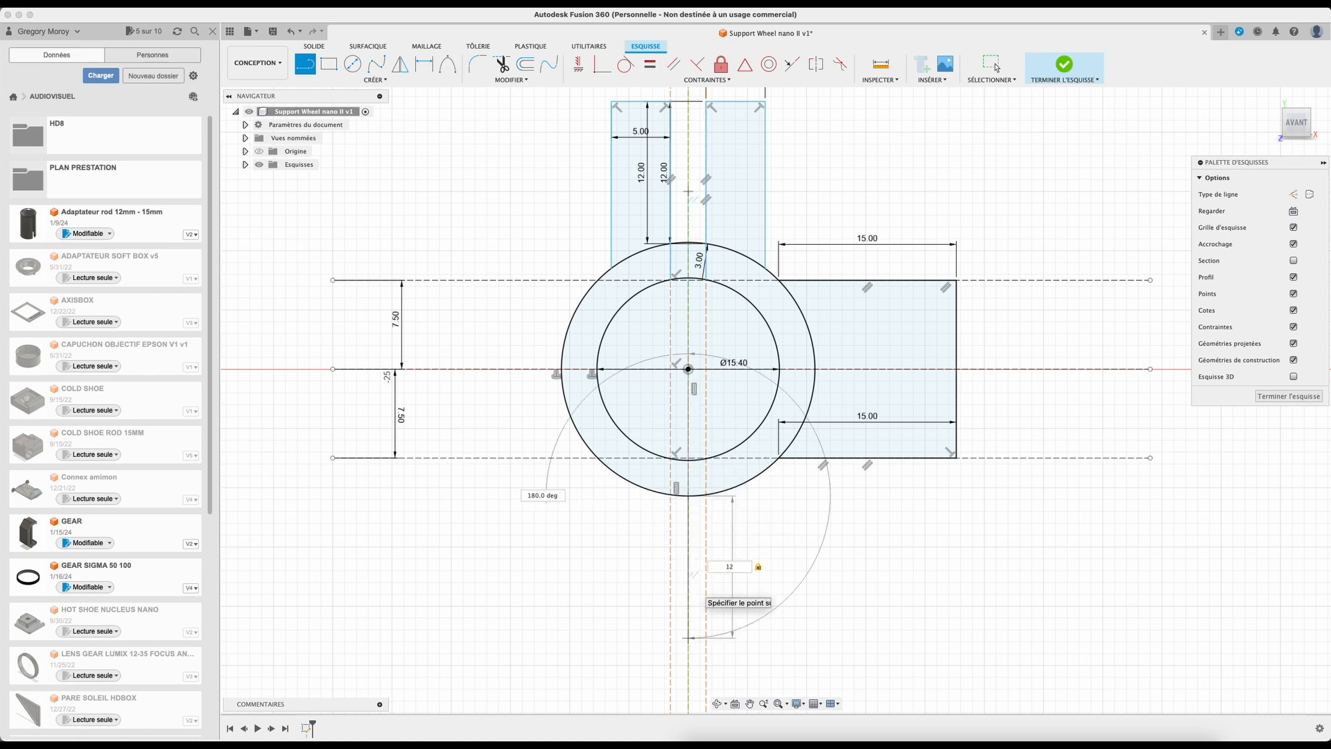
{"action": "key", "text": "Return"}
{"action": "key", "text": "Escape"}
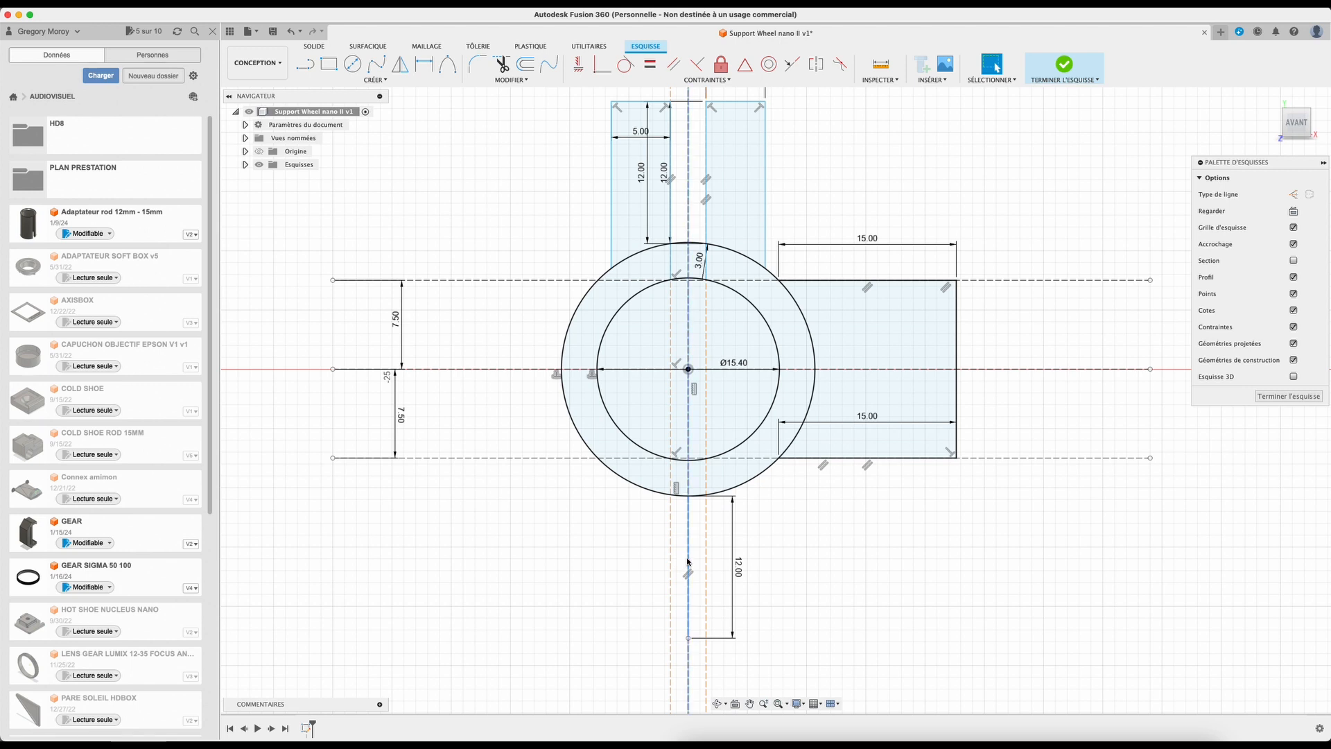
Step: Draw a 6 mm line to the right from the lower end of the 12 mm line, then a vertical line up to the outer circle
{"action": "key", "text": "l"}
{"action": "left_click", "coordinate": [688, 636]}
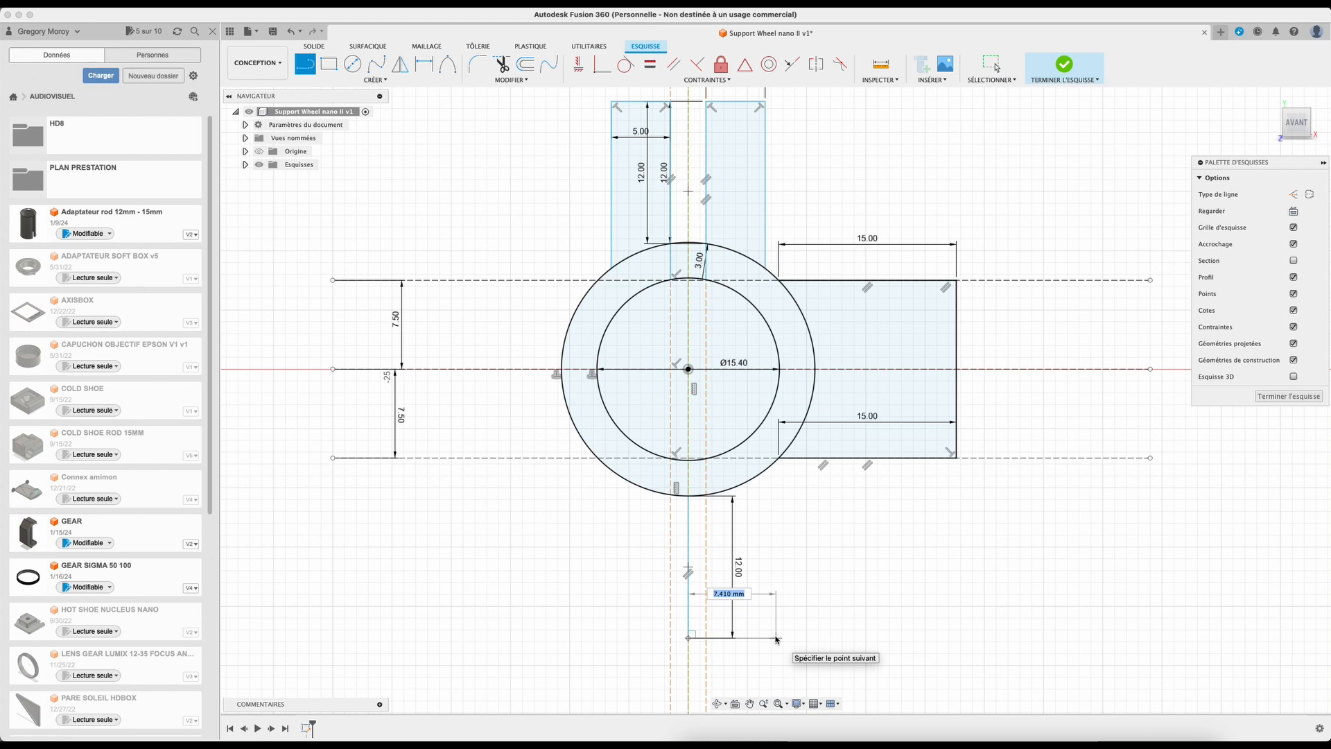
{"action": "type", "text": "6"}
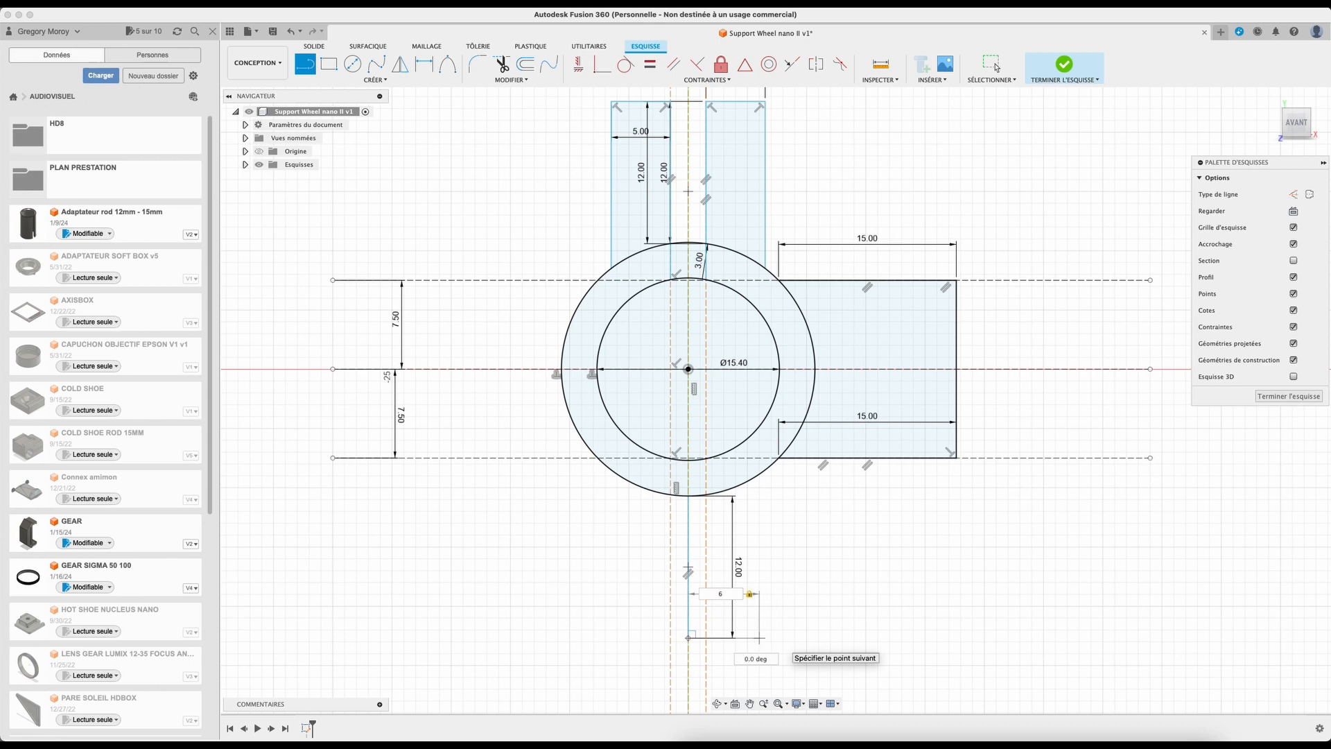
{"action": "key", "text": "Return"}
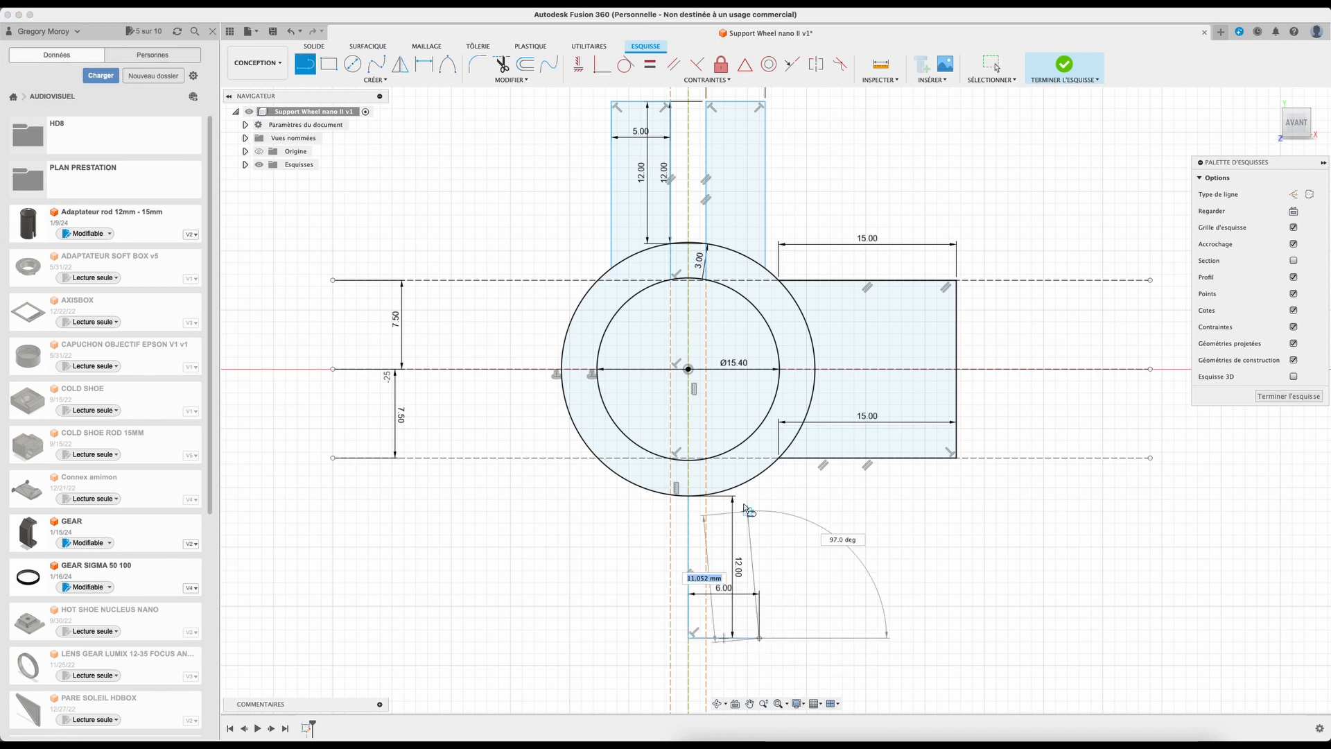
{"action": "double_click", "coordinate": [757, 485]}
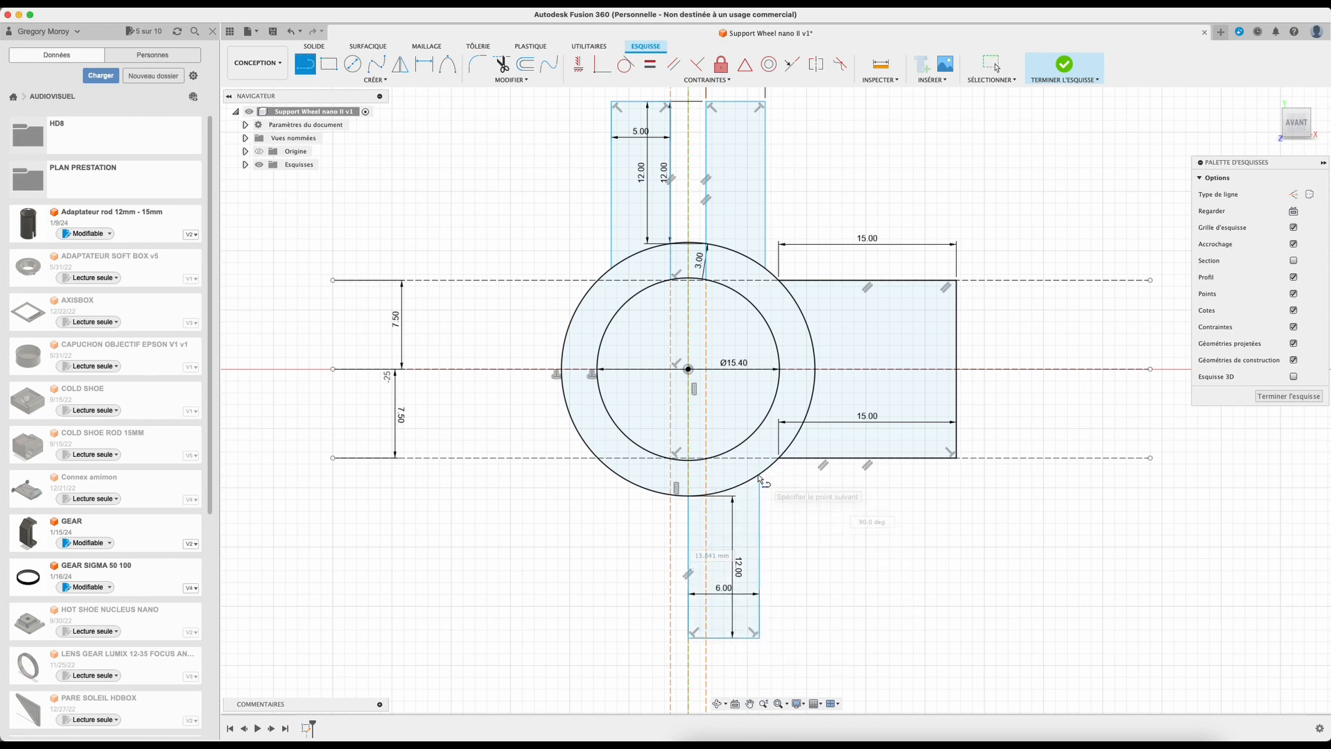
Step: Draw a 6 mm line to the left from the same point and a vertical line up to the outer circle, closing the lower extension
{"action": "left_click", "coordinate": [688, 637]}
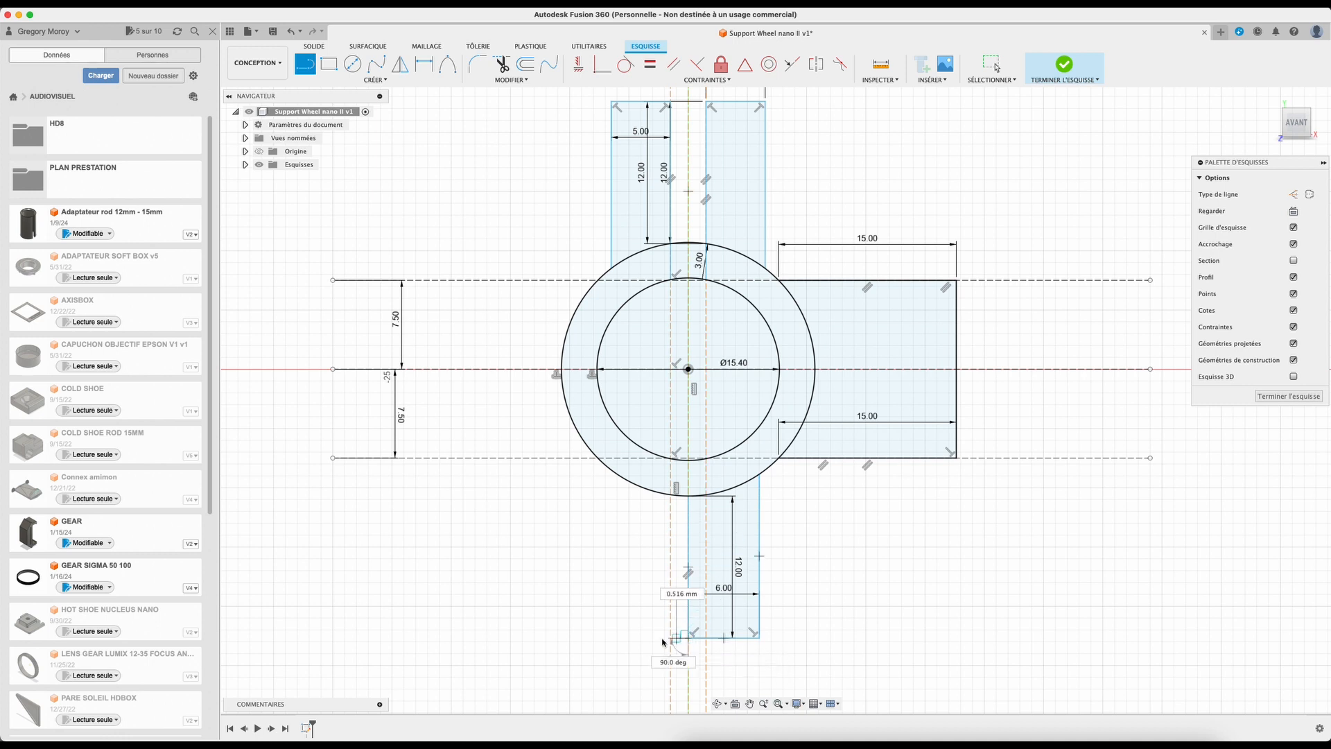
{"action": "type", "text": "6"}
{"action": "key", "text": "Return"}
{"action": "key", "text": "Escape"}
{"action": "key", "text": "l"}
{"action": "left_click", "coordinate": [617, 638]}
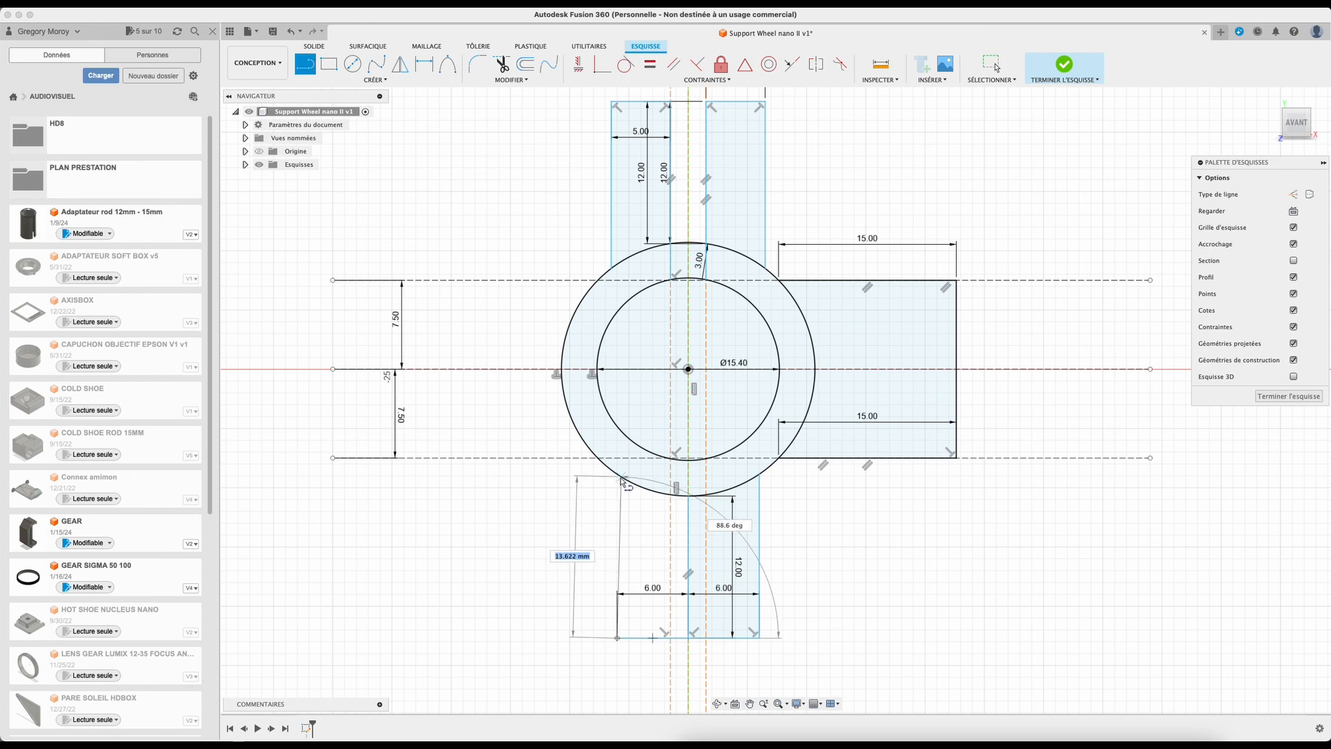
{"action": "left_click", "coordinate": [617, 476]}
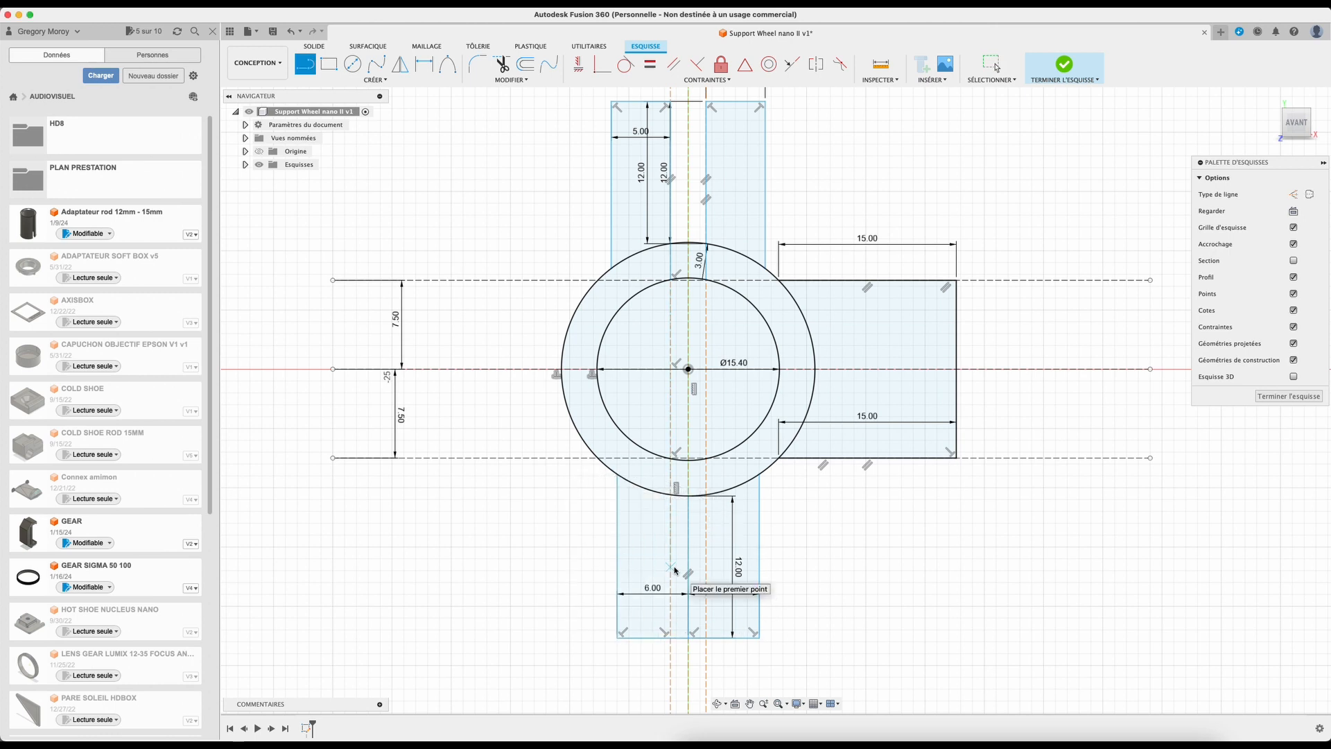
Step: Draw a short line across the bottom of the ring from the outer circle to the inner circle, then inspect the split ring profile
{"action": "left_click", "coordinate": [694, 496]}
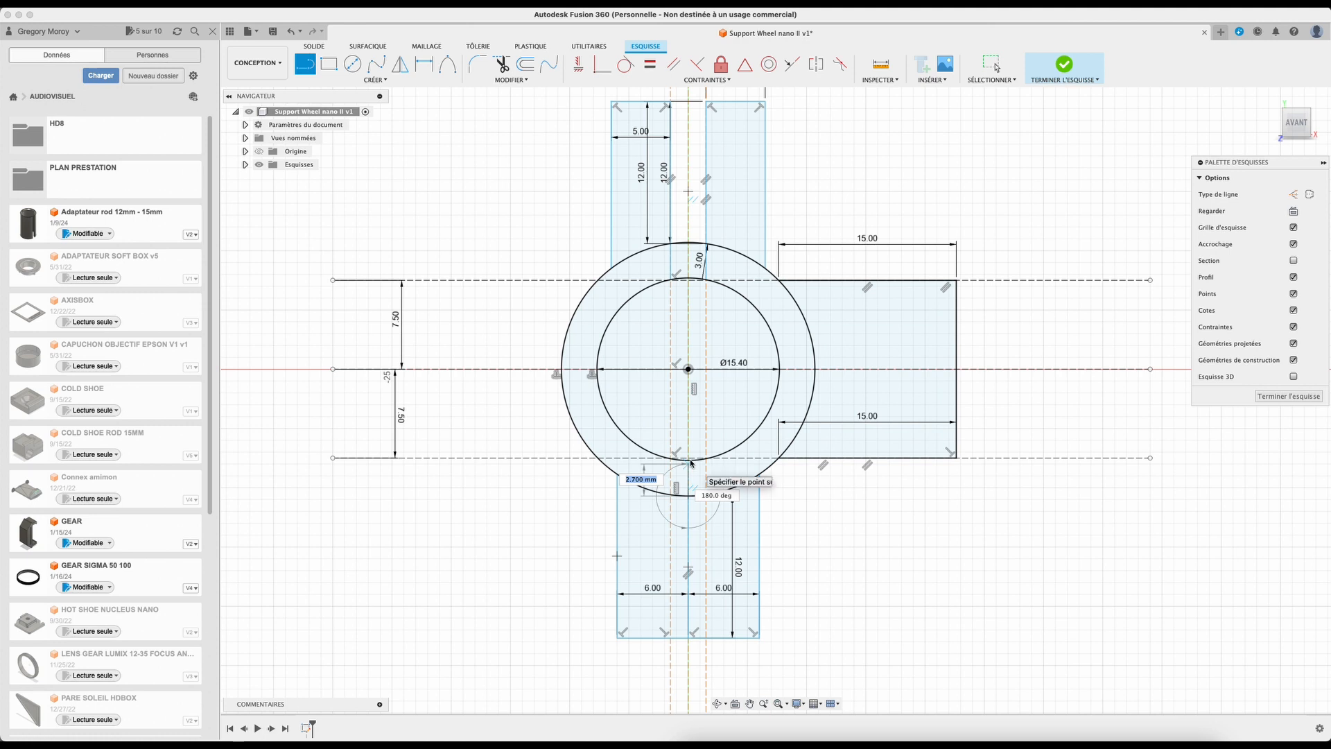
{"action": "scroll", "coordinate": [690, 462], "scroll_direction": "up", "scroll_amount": 5}
{"action": "left_click", "coordinate": [683, 460]}
{"action": "scroll", "coordinate": [798, 603], "scroll_direction": "down", "scroll_amount": 2}
{"action": "key", "text": "Escape"}
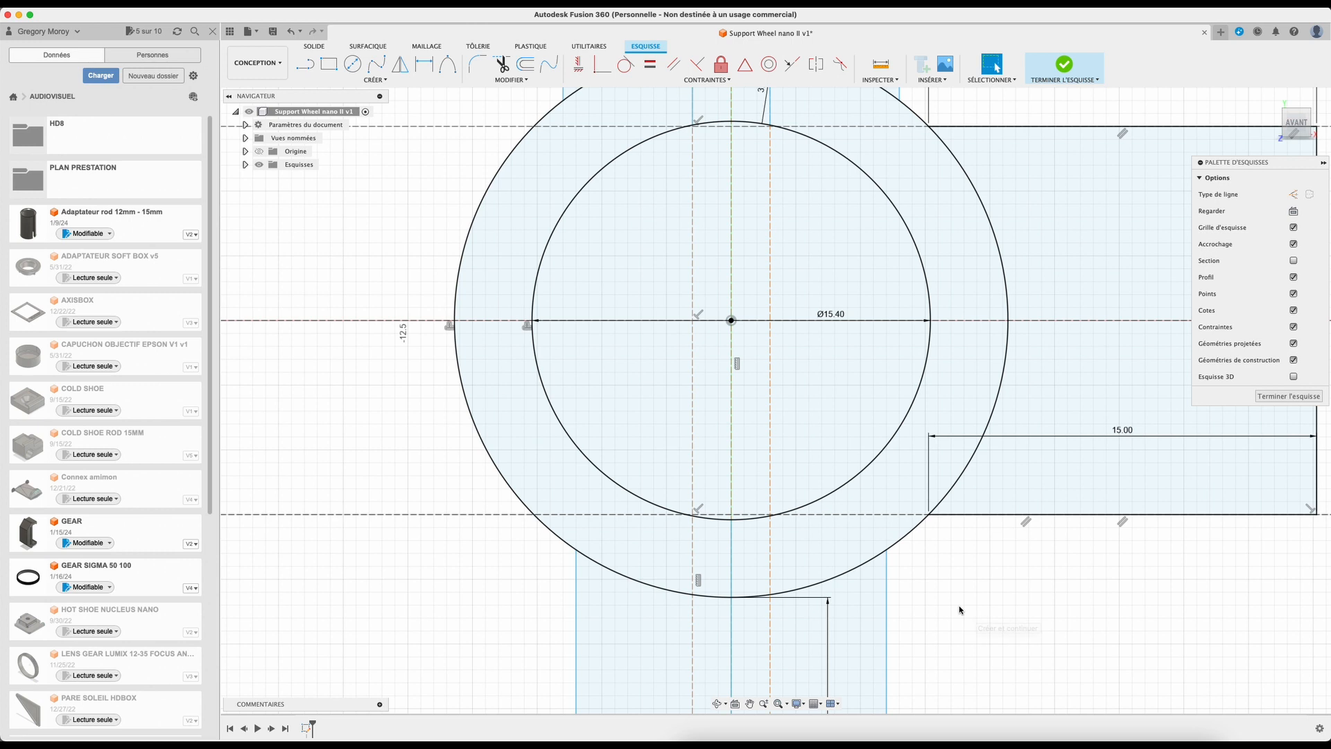
{"action": "left_click", "coordinate": [907, 472]}
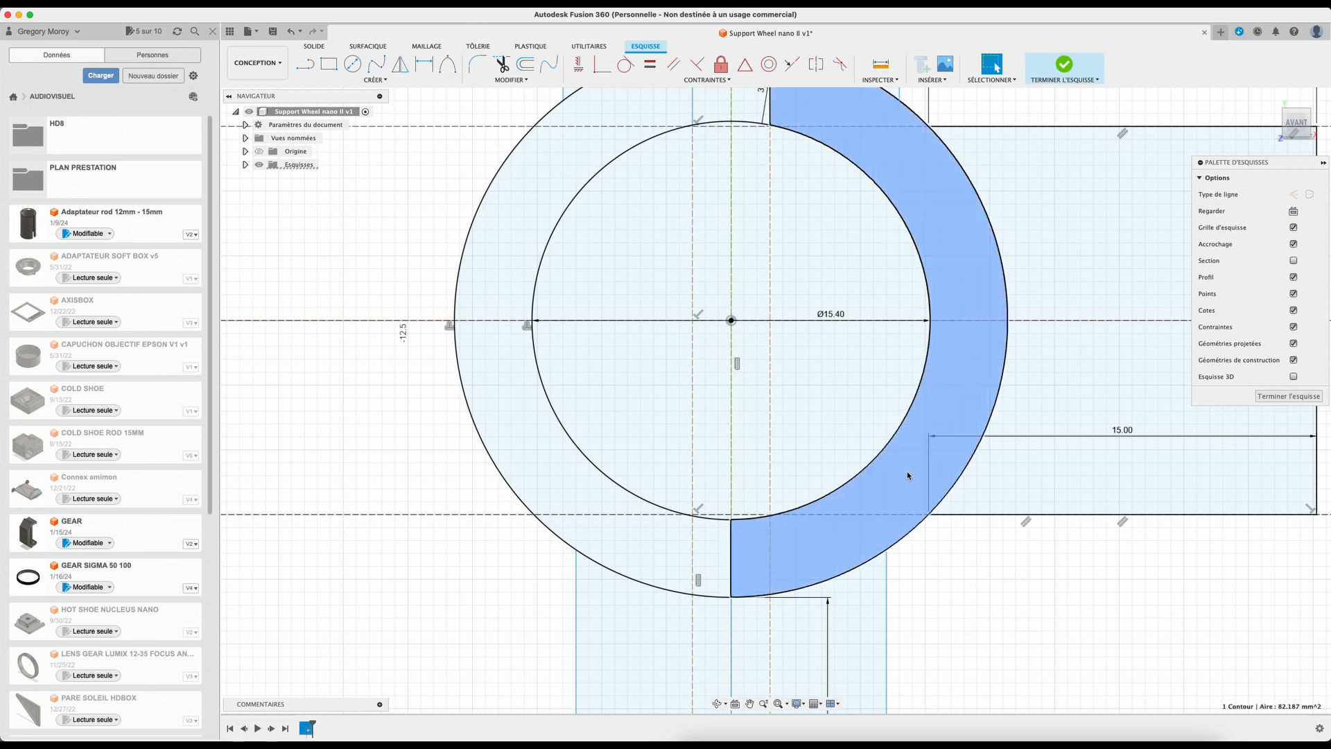
{"action": "scroll", "coordinate": [778, 425], "scroll_direction": "up", "scroll_amount": 3}
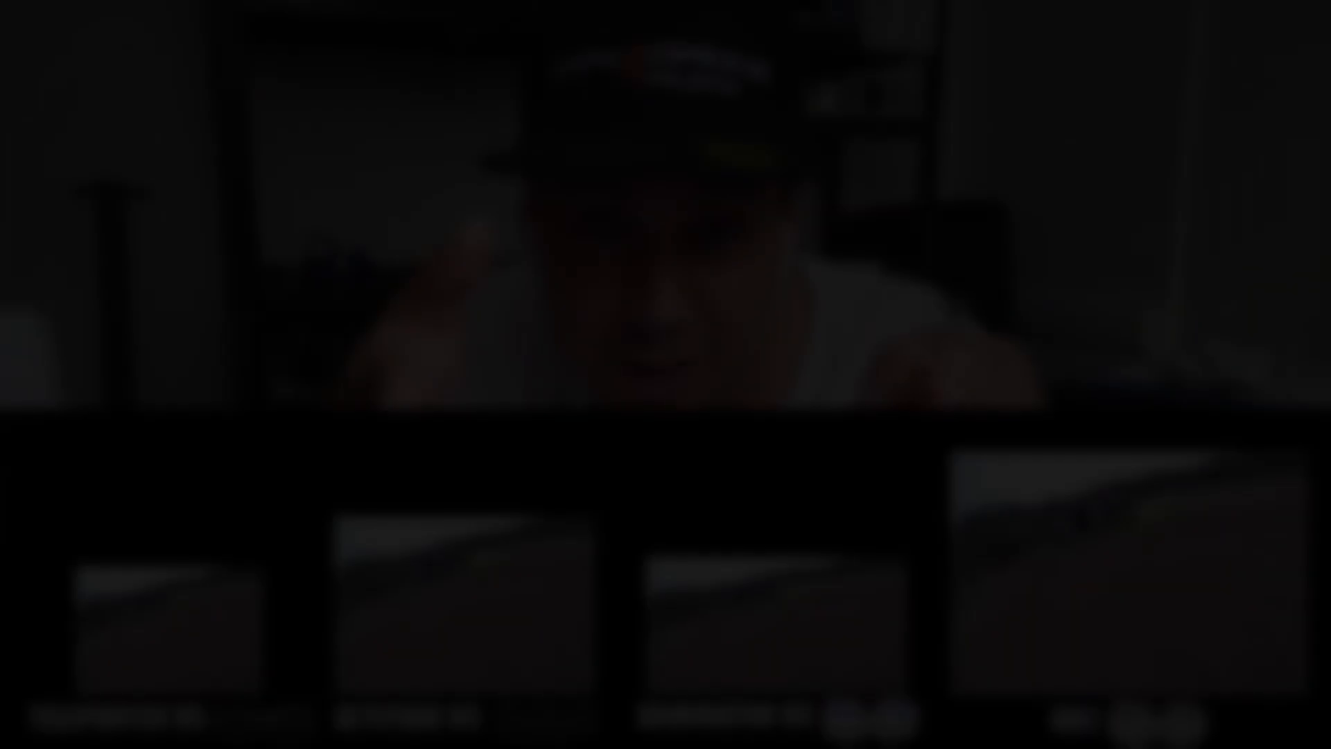